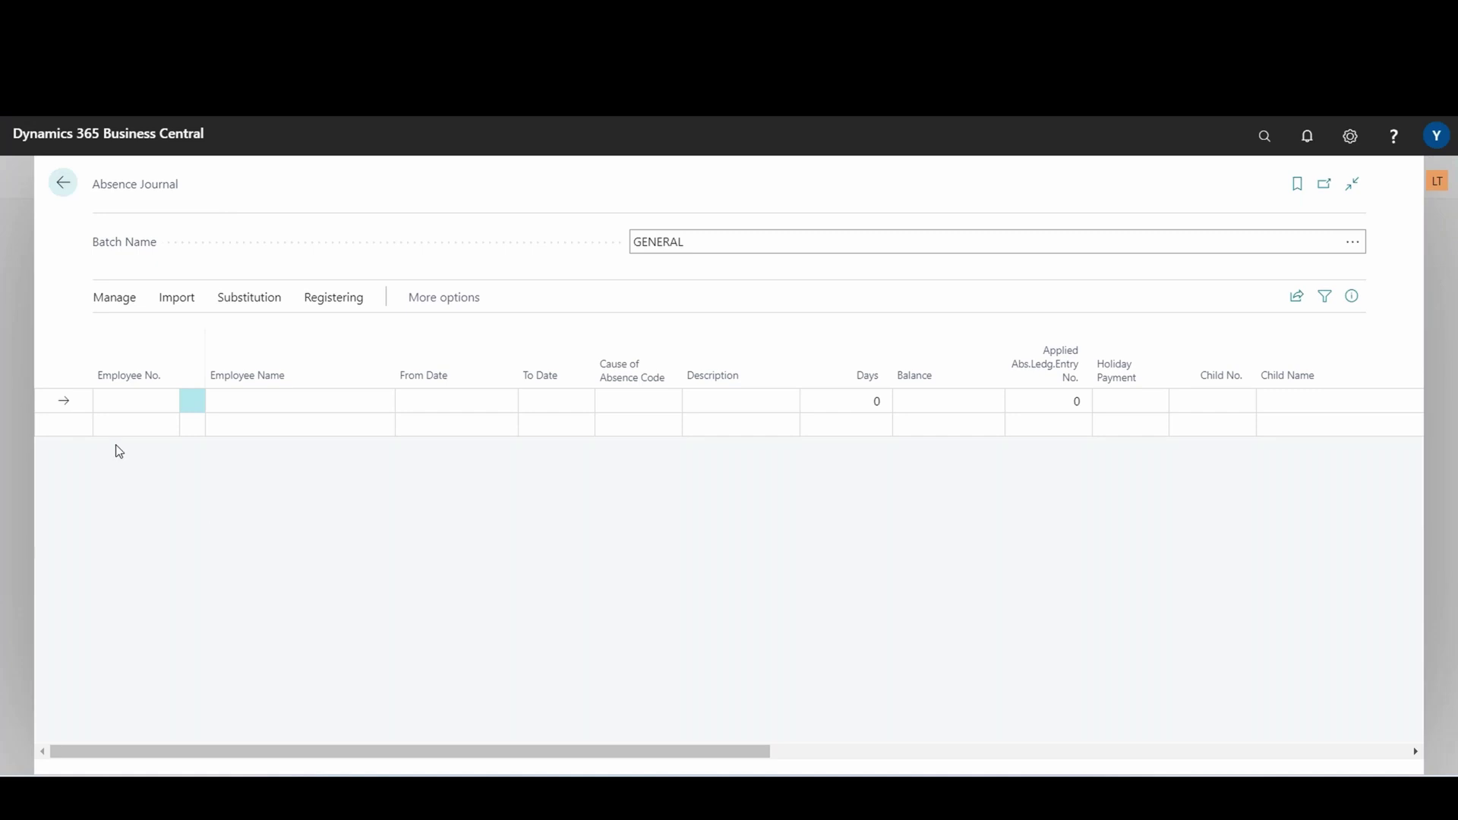
Add an absence journal line for the employee who is the Auditor, from 09.04.2024 to 12.04.2024.
left_click(128, 400)
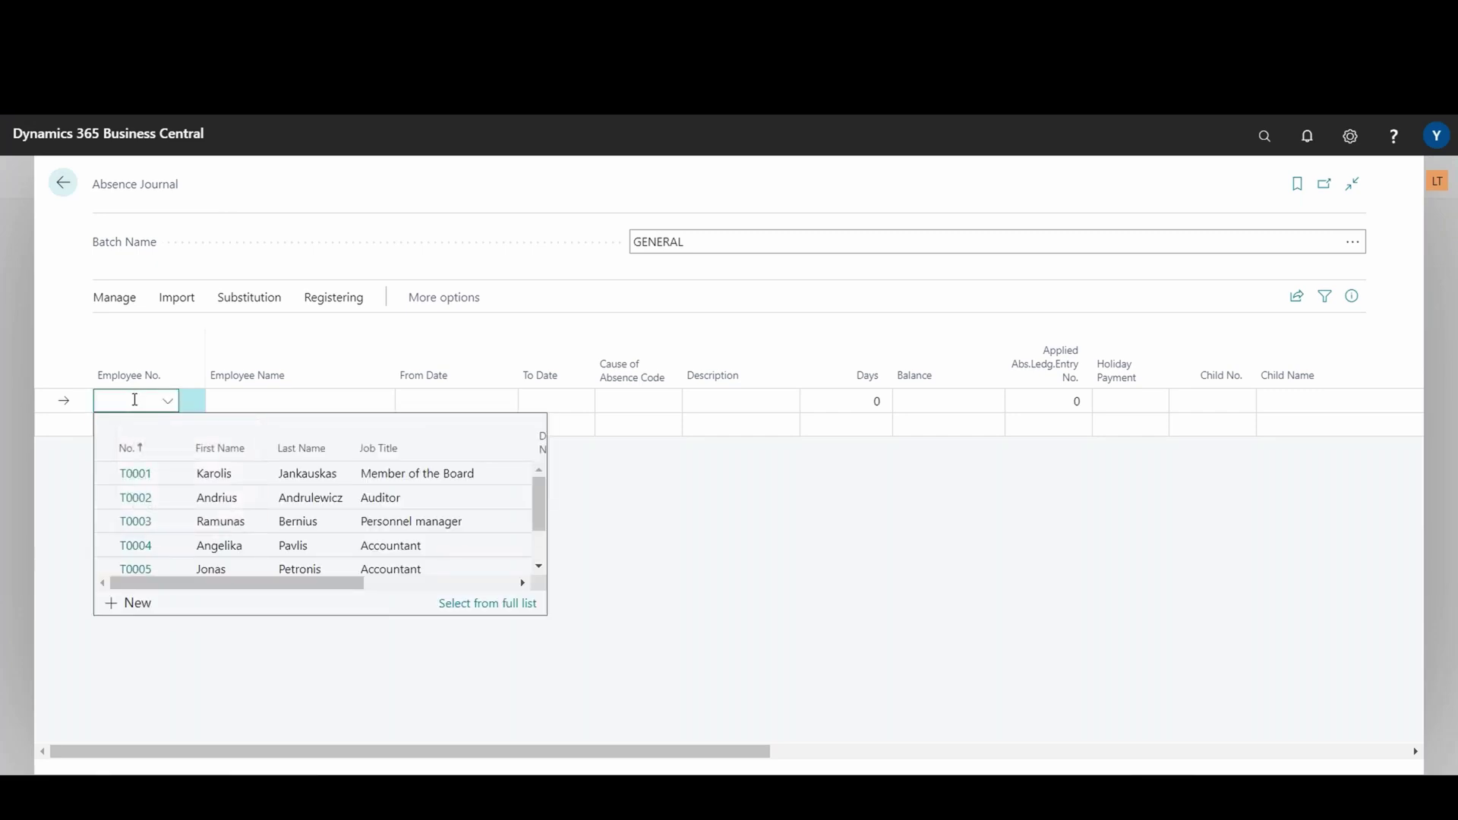
left_click(254, 505)
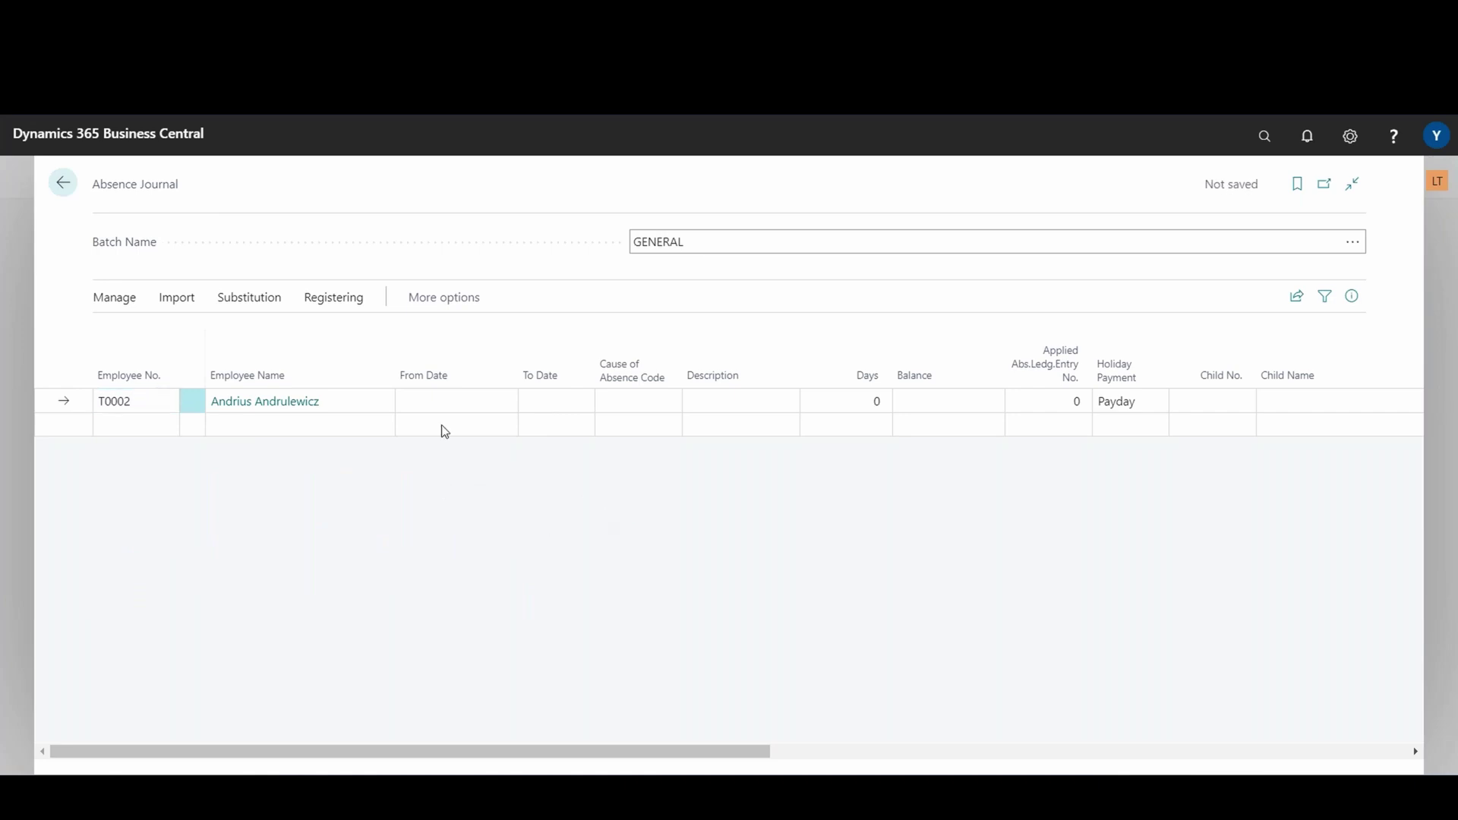
left_click(453, 401)
left_click(452, 491)
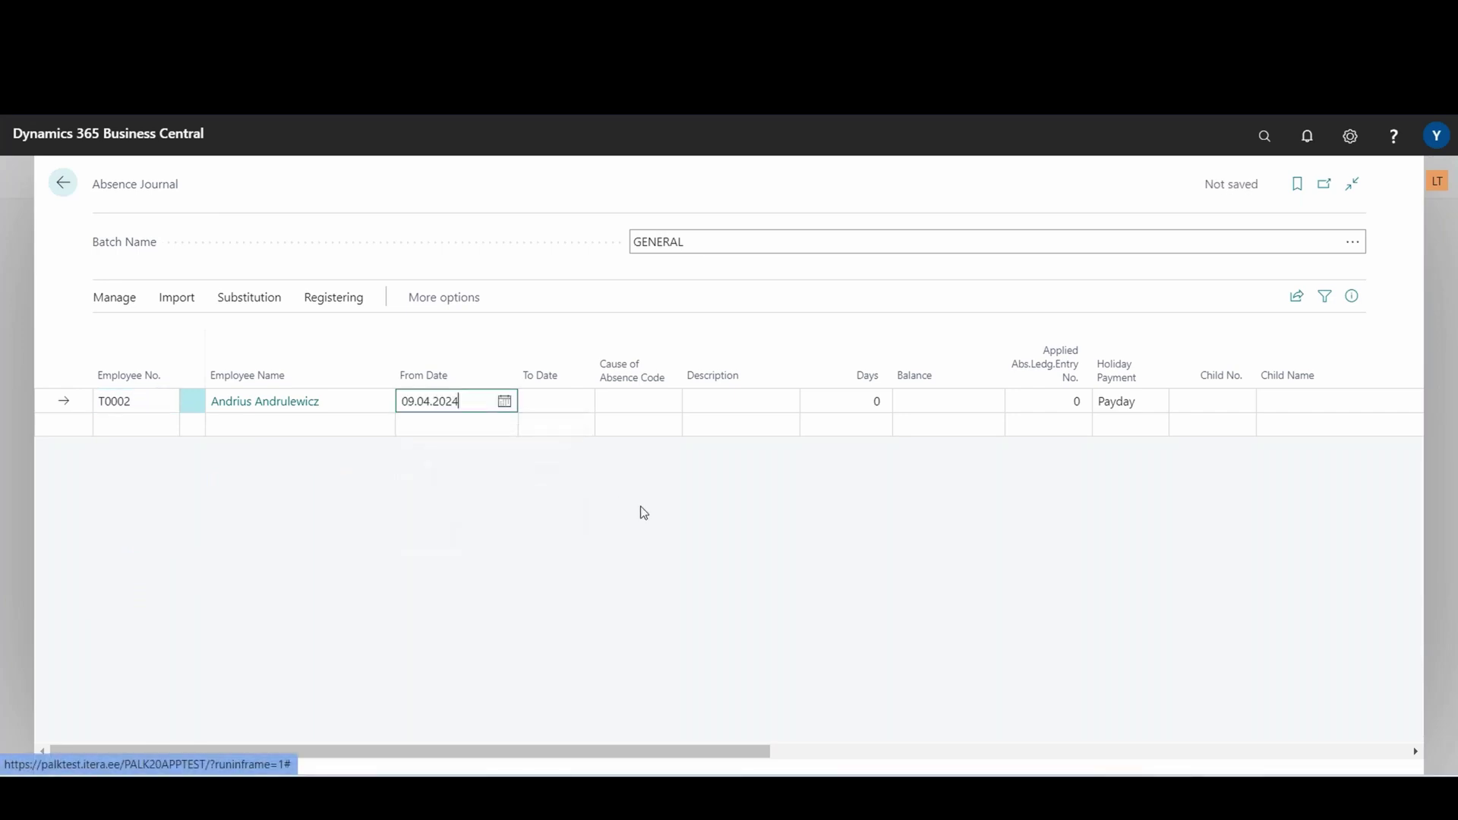
left_click(568, 410)
left_click(644, 495)
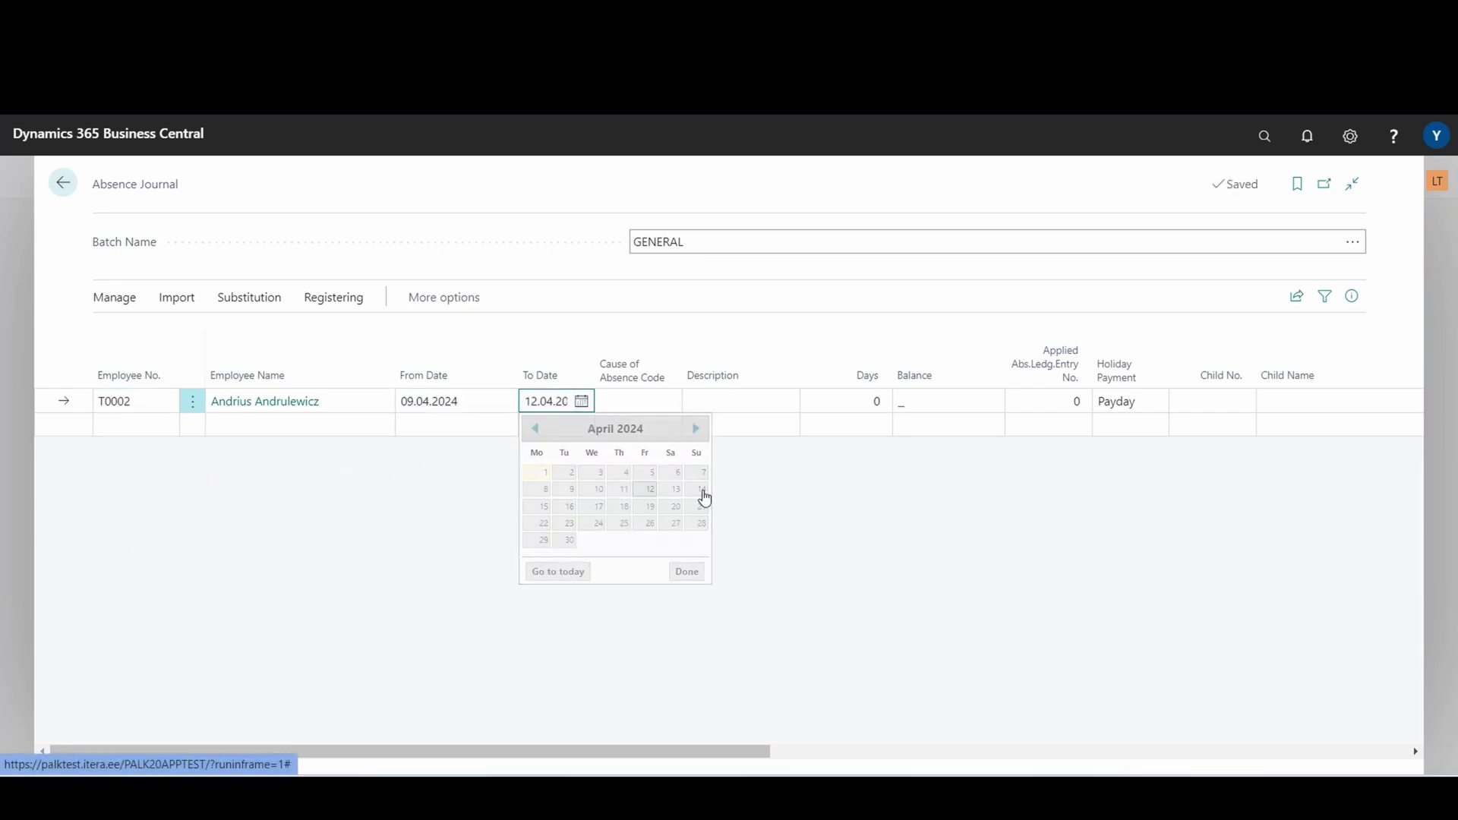
Set the absence line's cause of absence code to L_ANNUAL, searching for it with "ann".
left_click(646, 401)
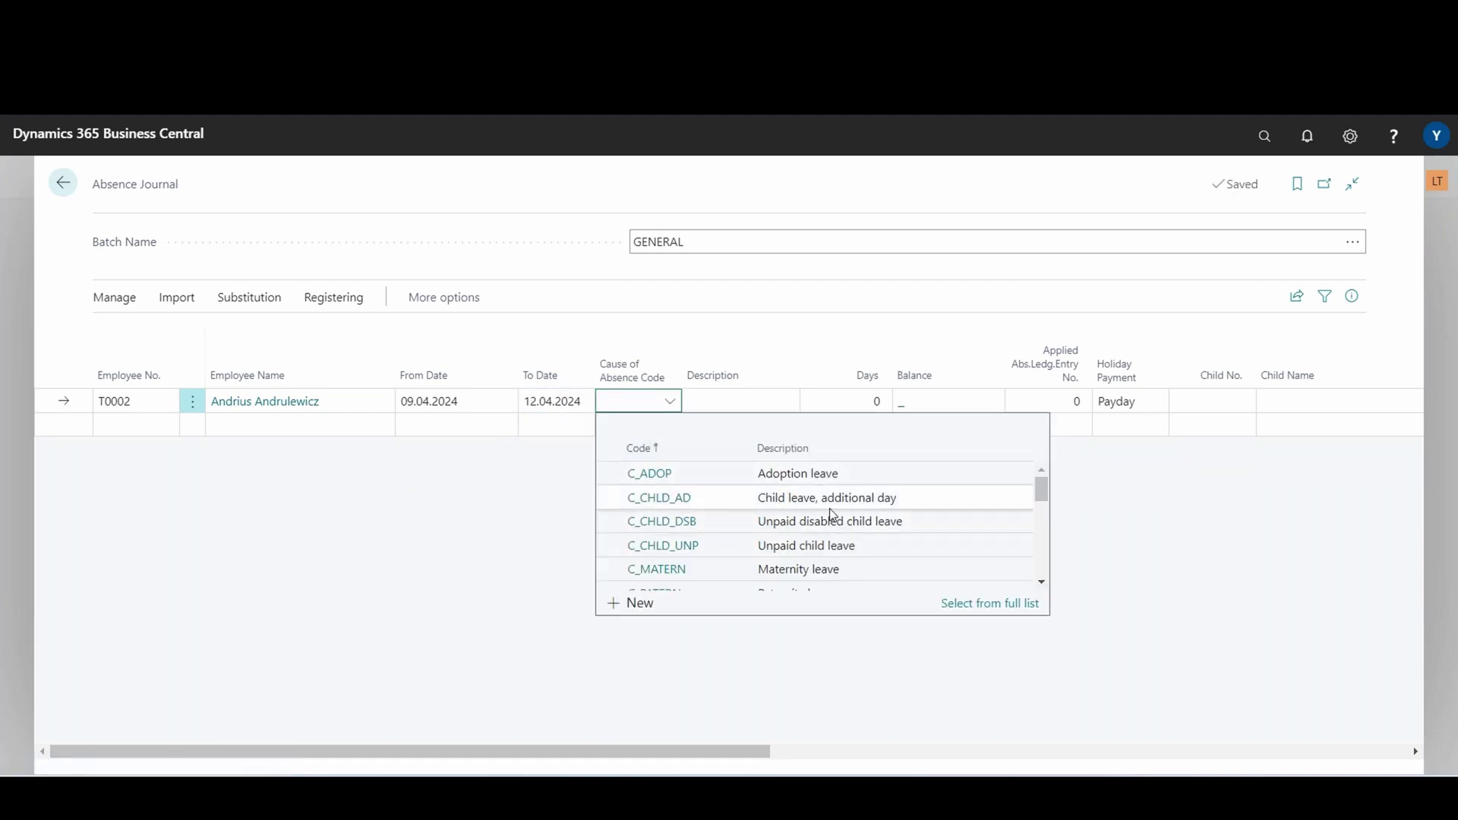
type("an")
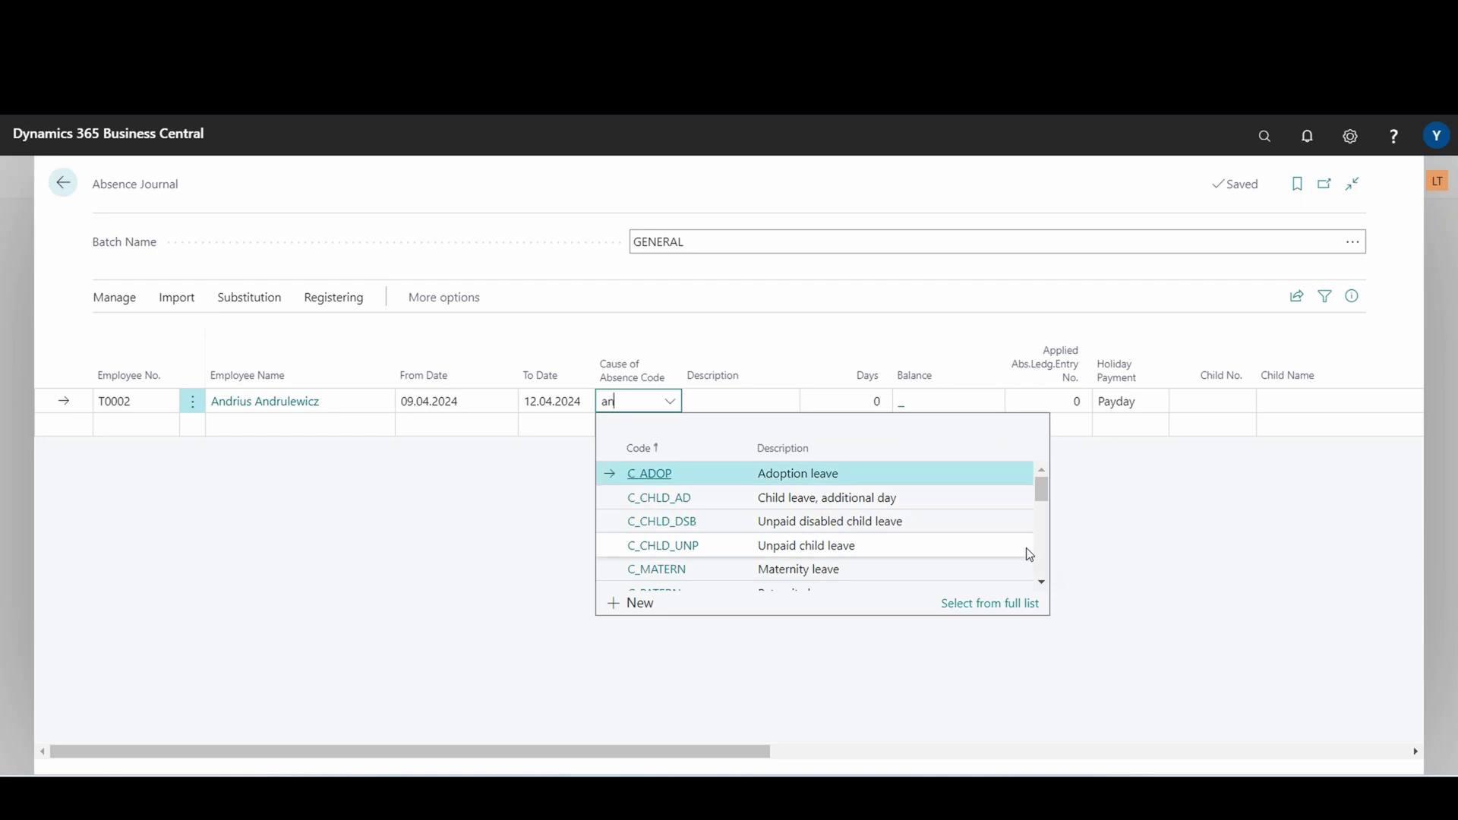
type("n")
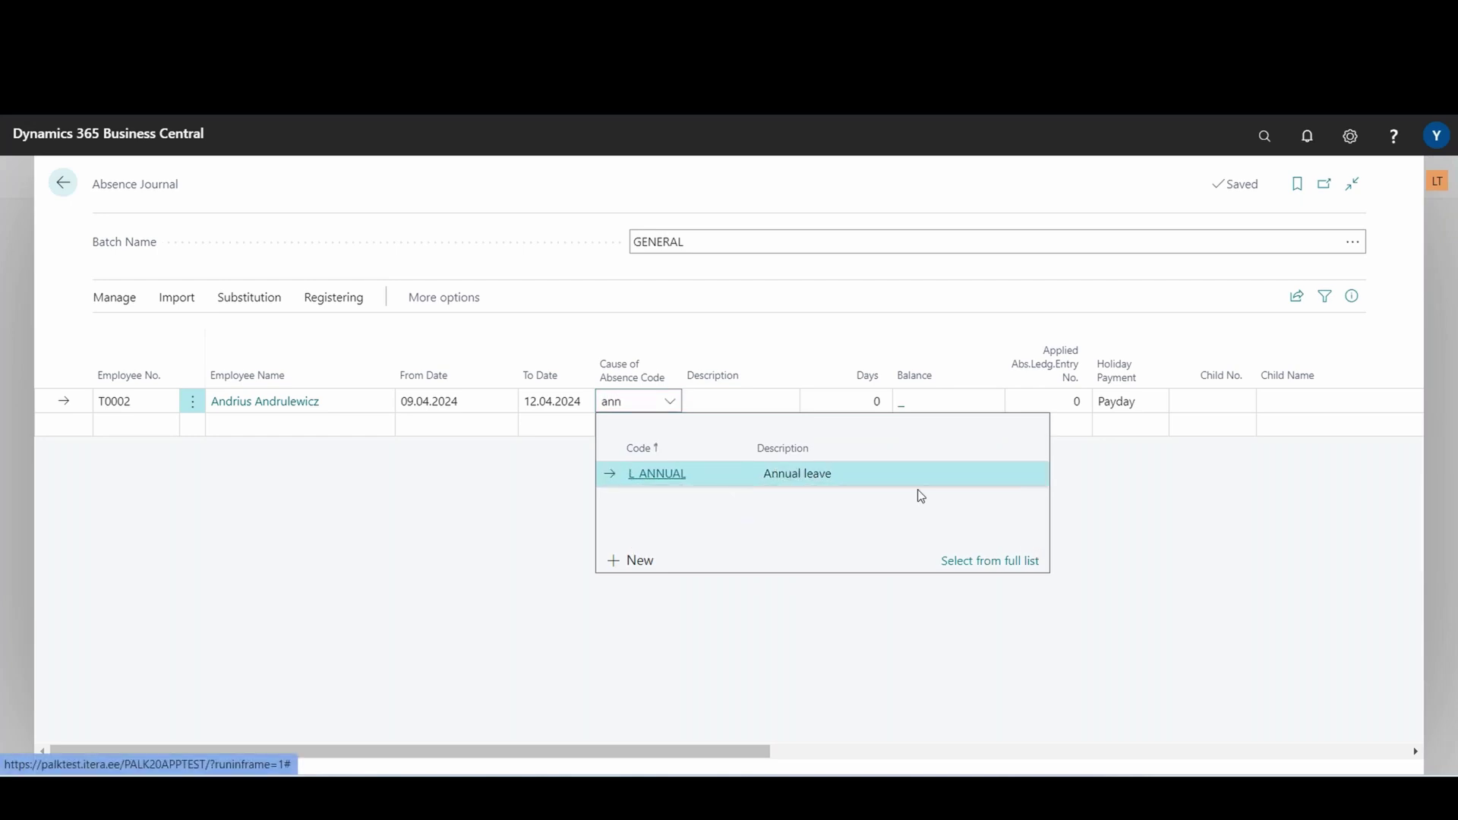
key("Tab")
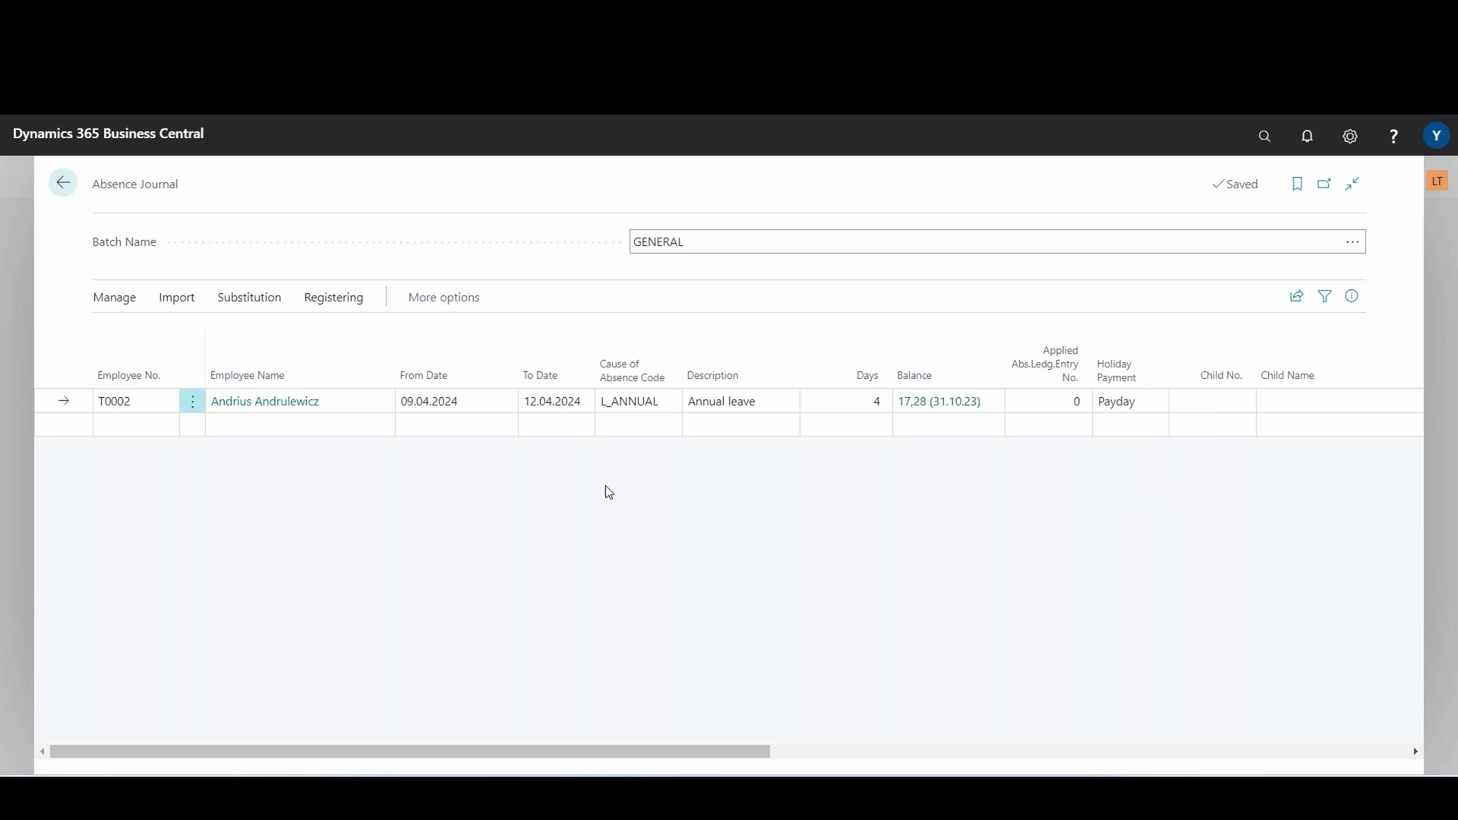
Register the annual leave line in the GENERAL batch and return to the absences list.
left_click(353, 302)
left_click(144, 340)
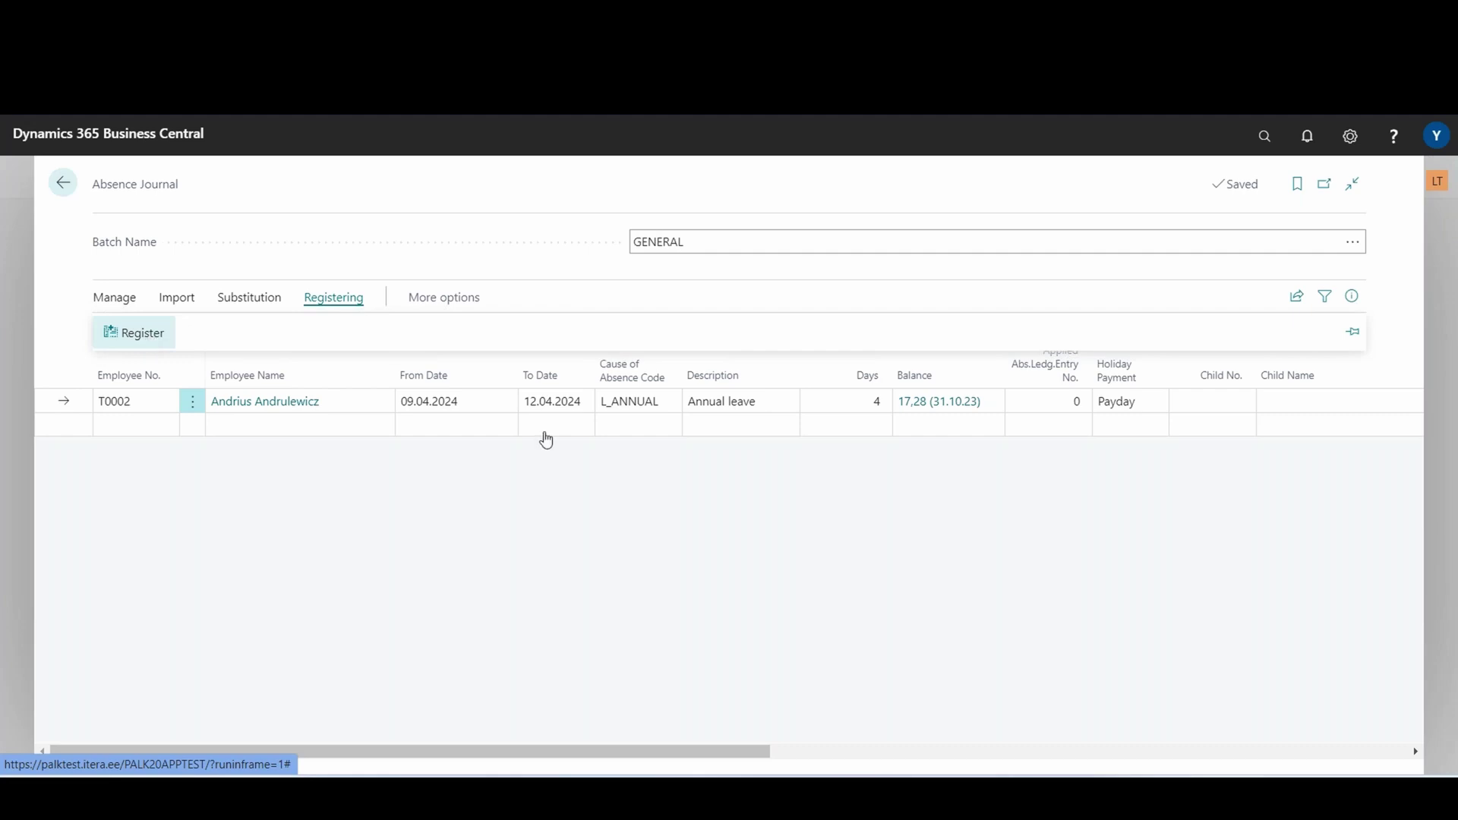
left_click(803, 510)
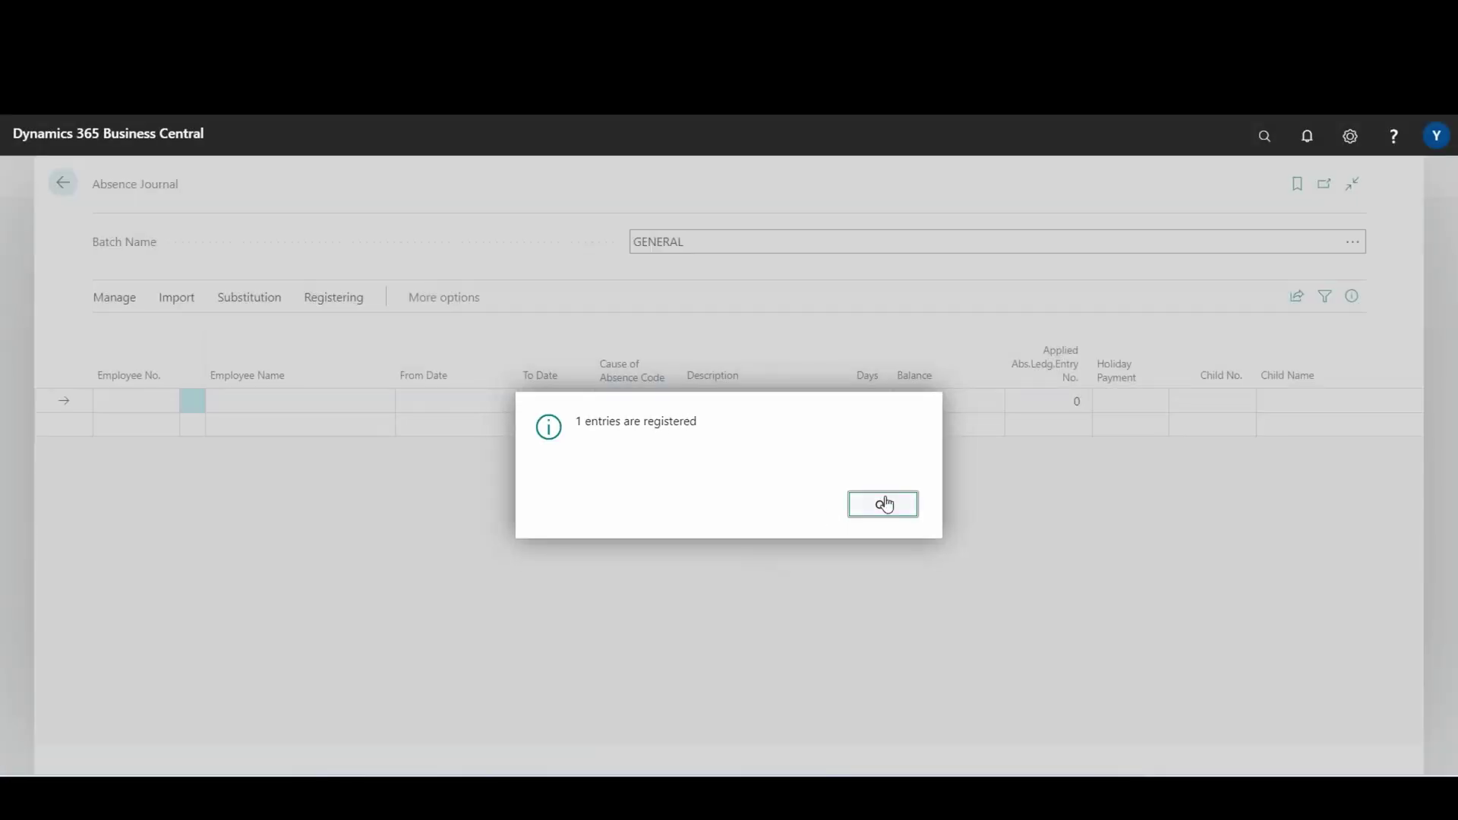
left_click(882, 504)
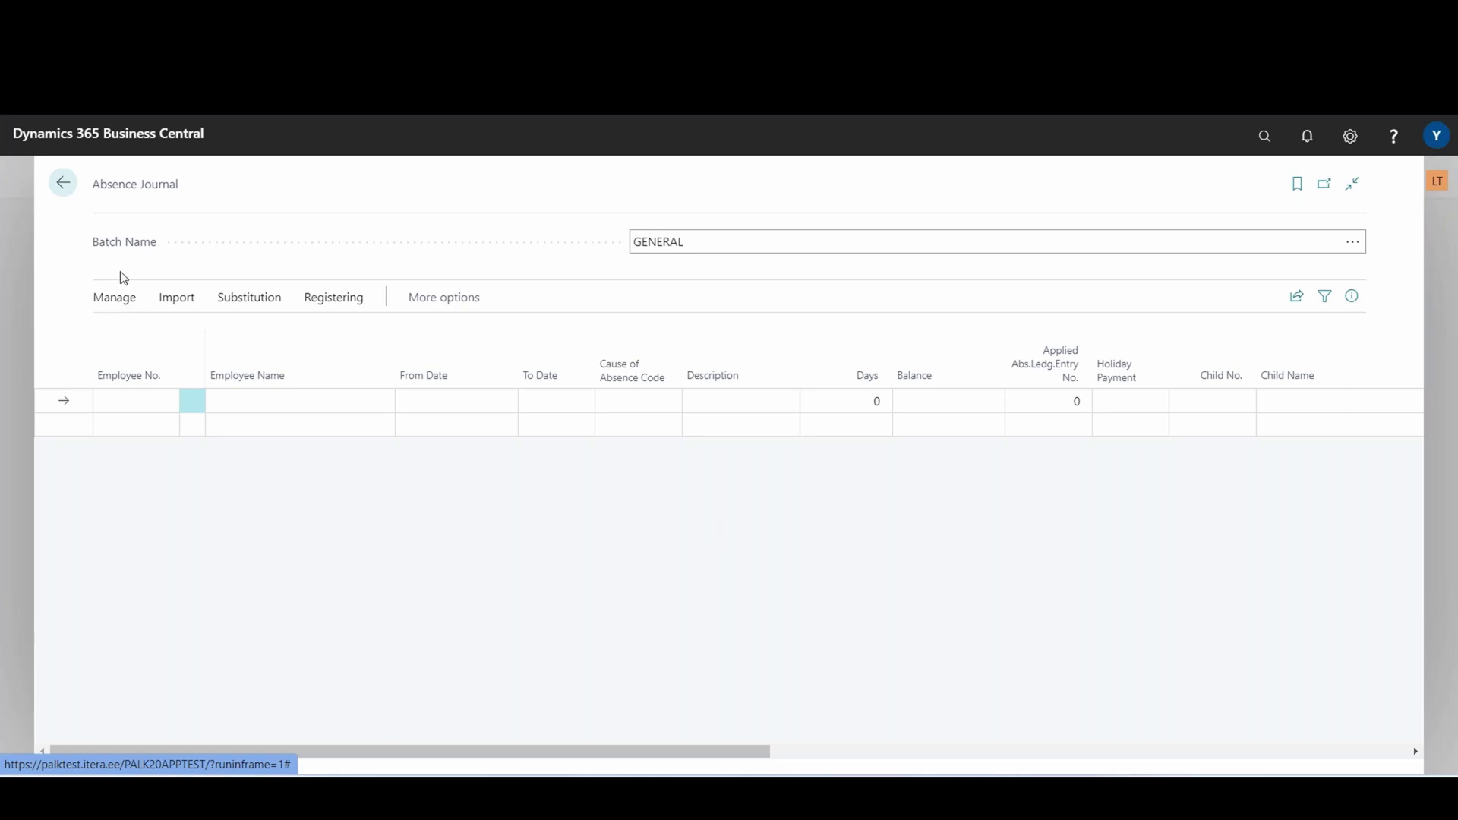
left_click(67, 190)
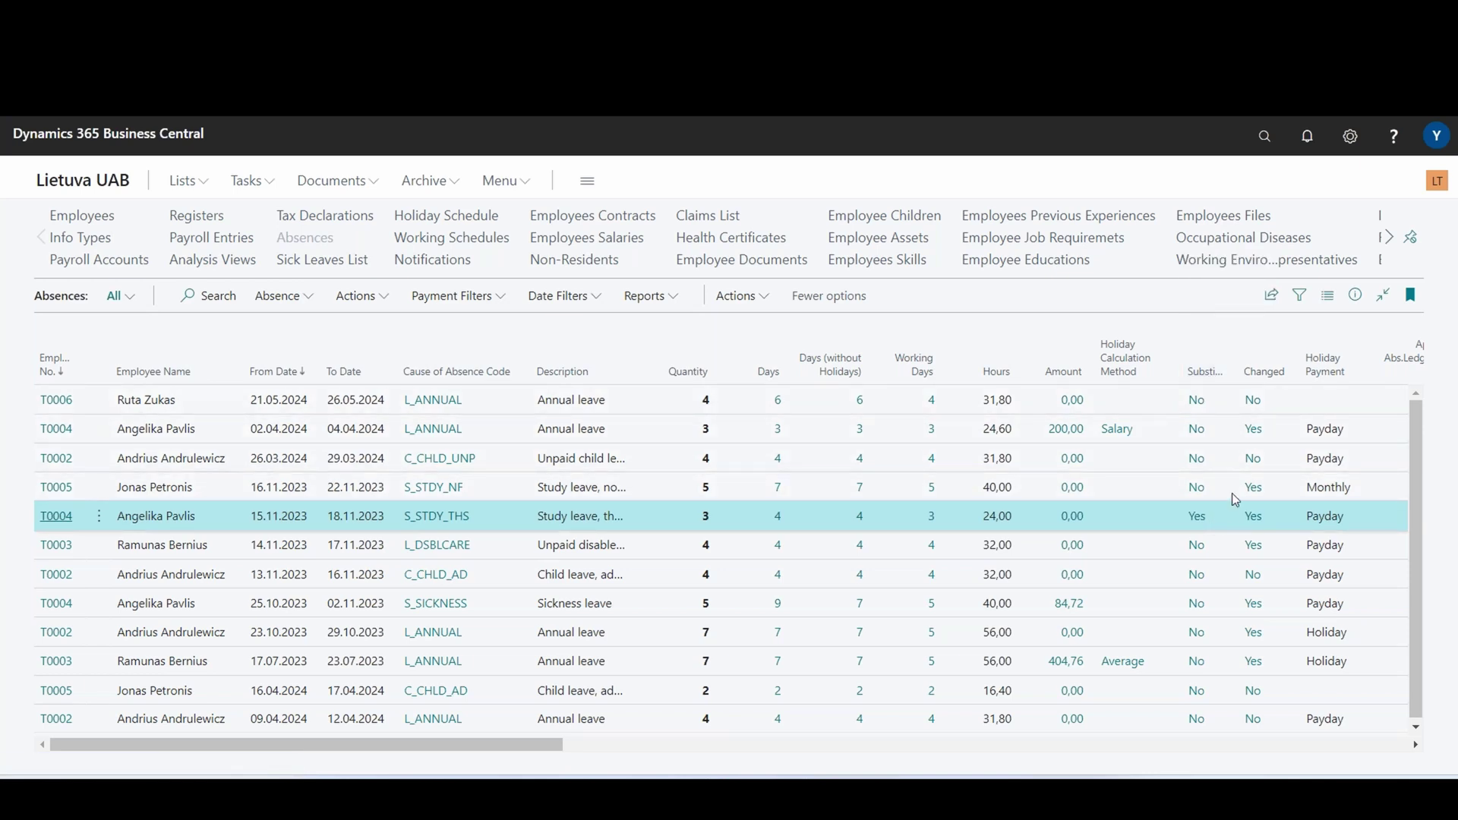
Review the change options for the annual leave from 02.04.2024 to 04.04.2024 and close them without editing.
left_click(1274, 431)
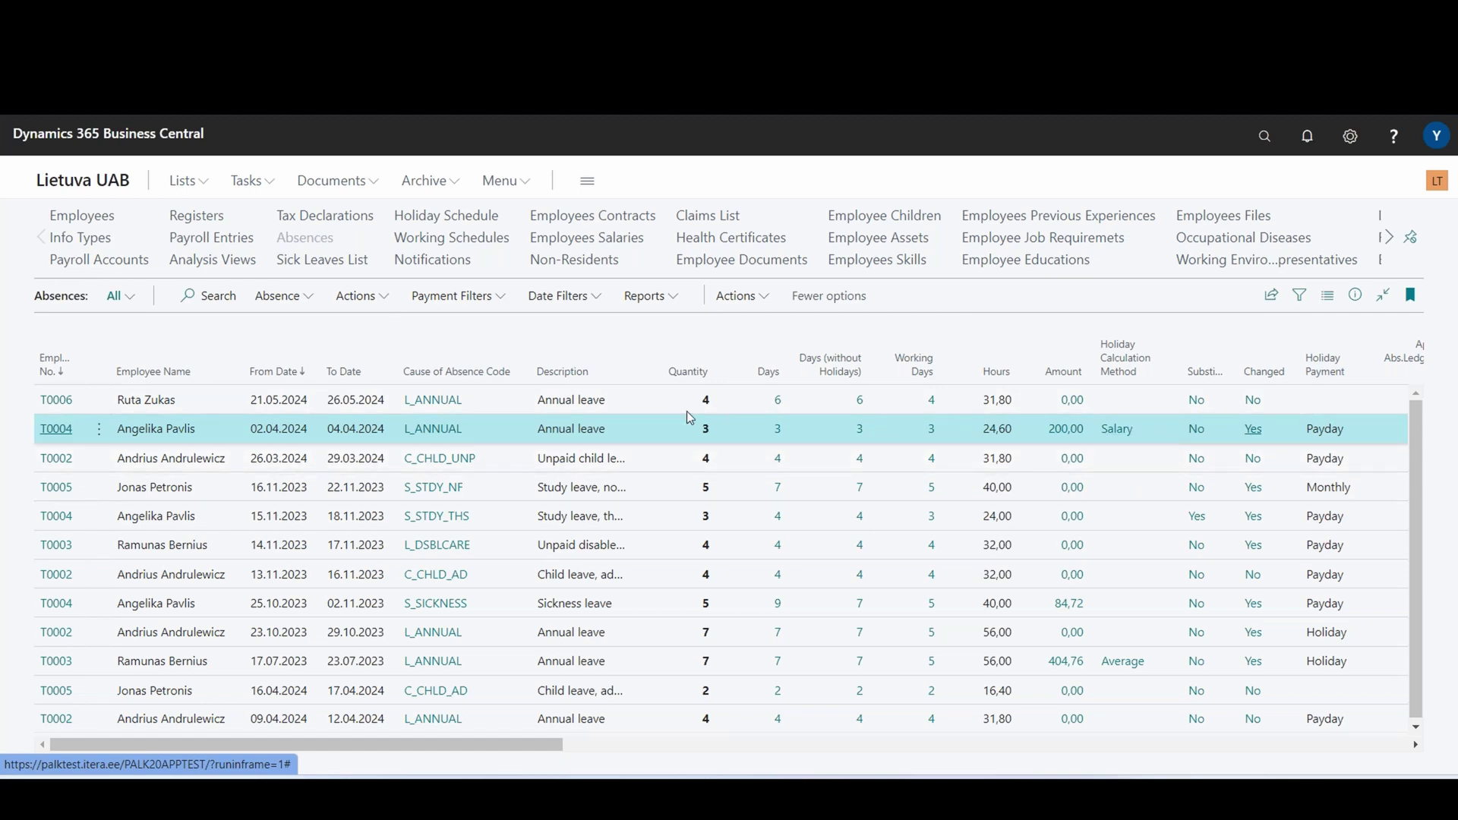
left_click(378, 297)
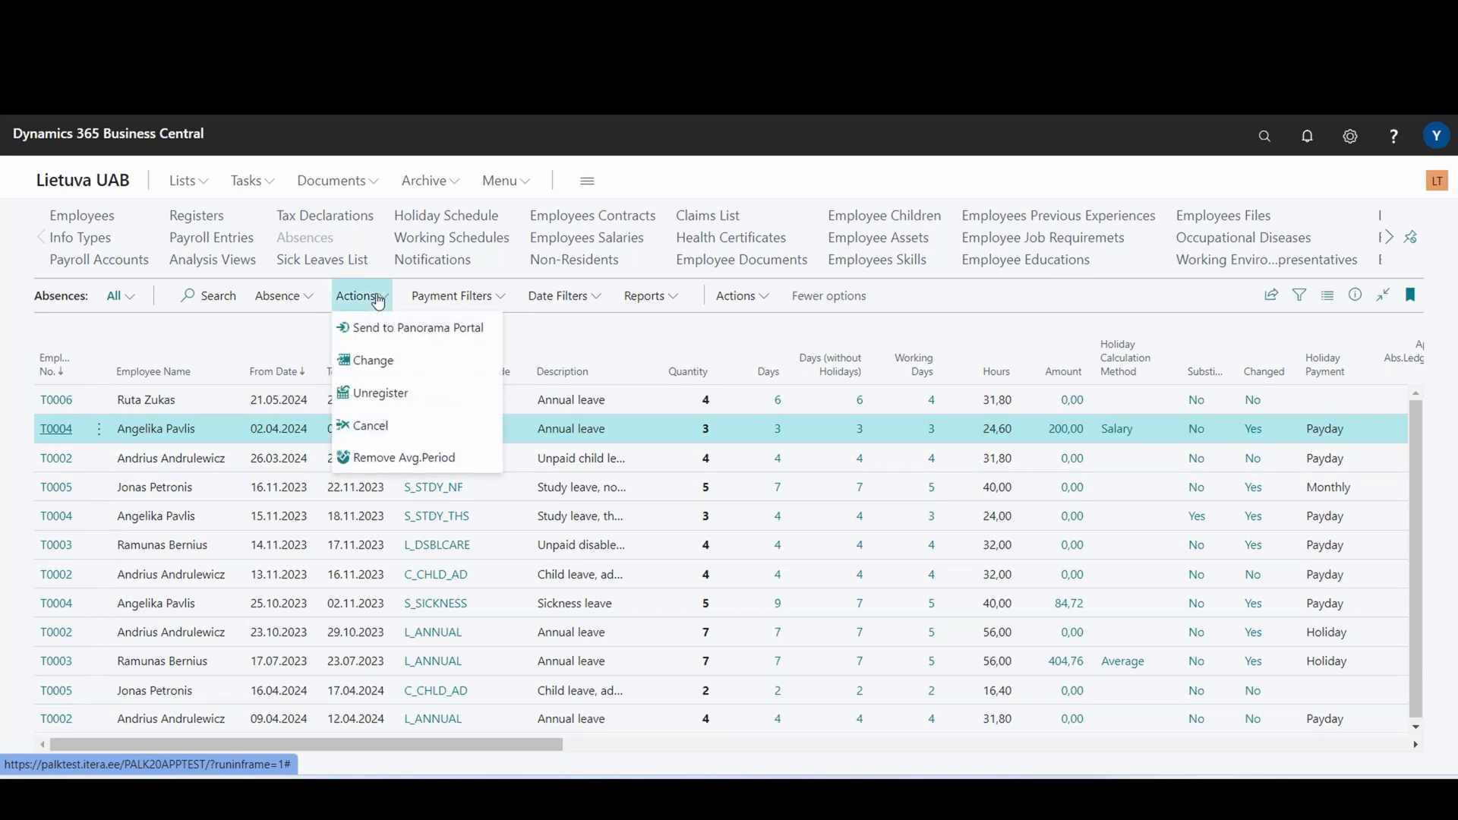
left_click(410, 363)
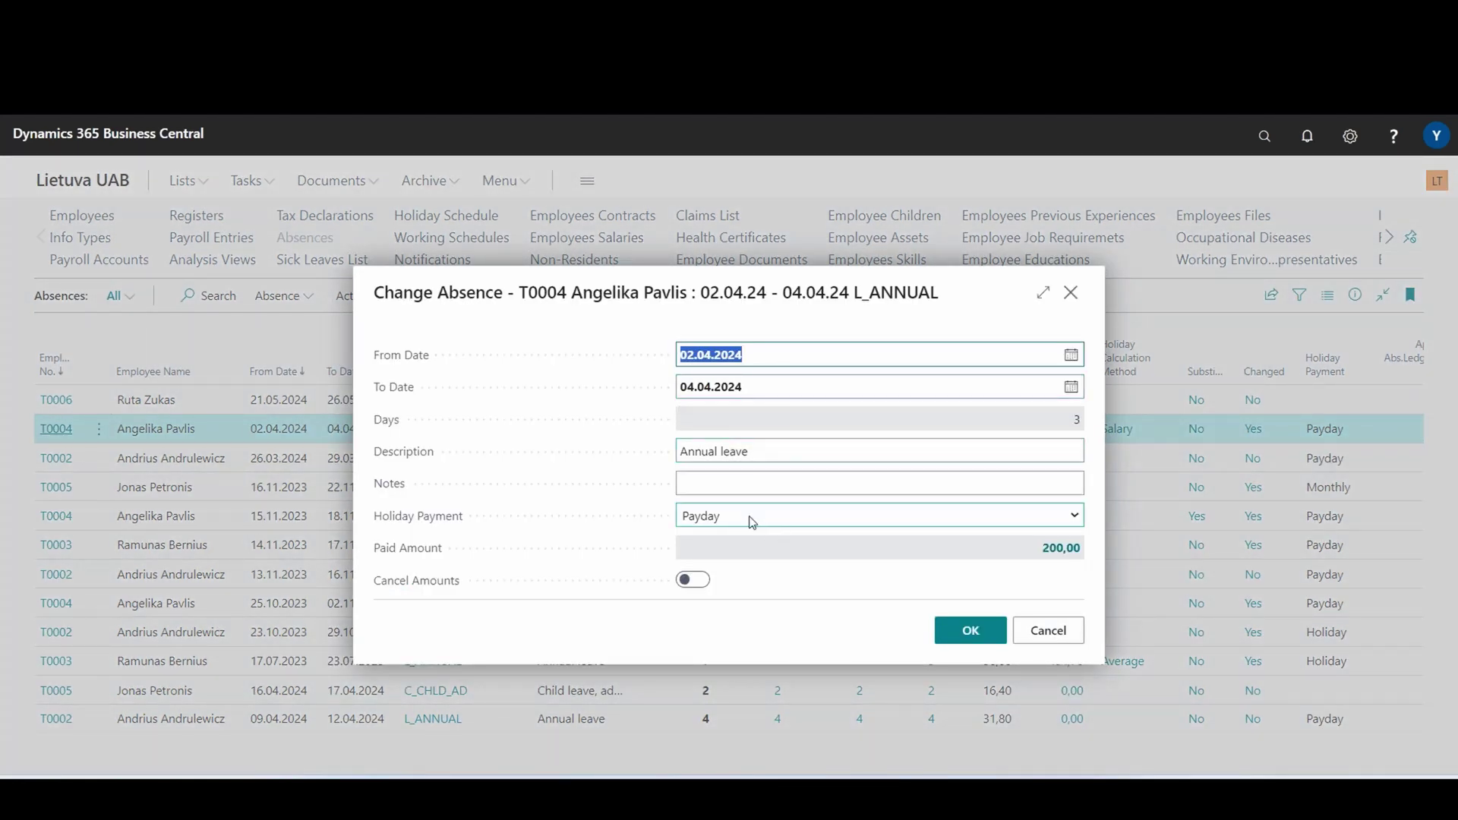
left_click(1062, 640)
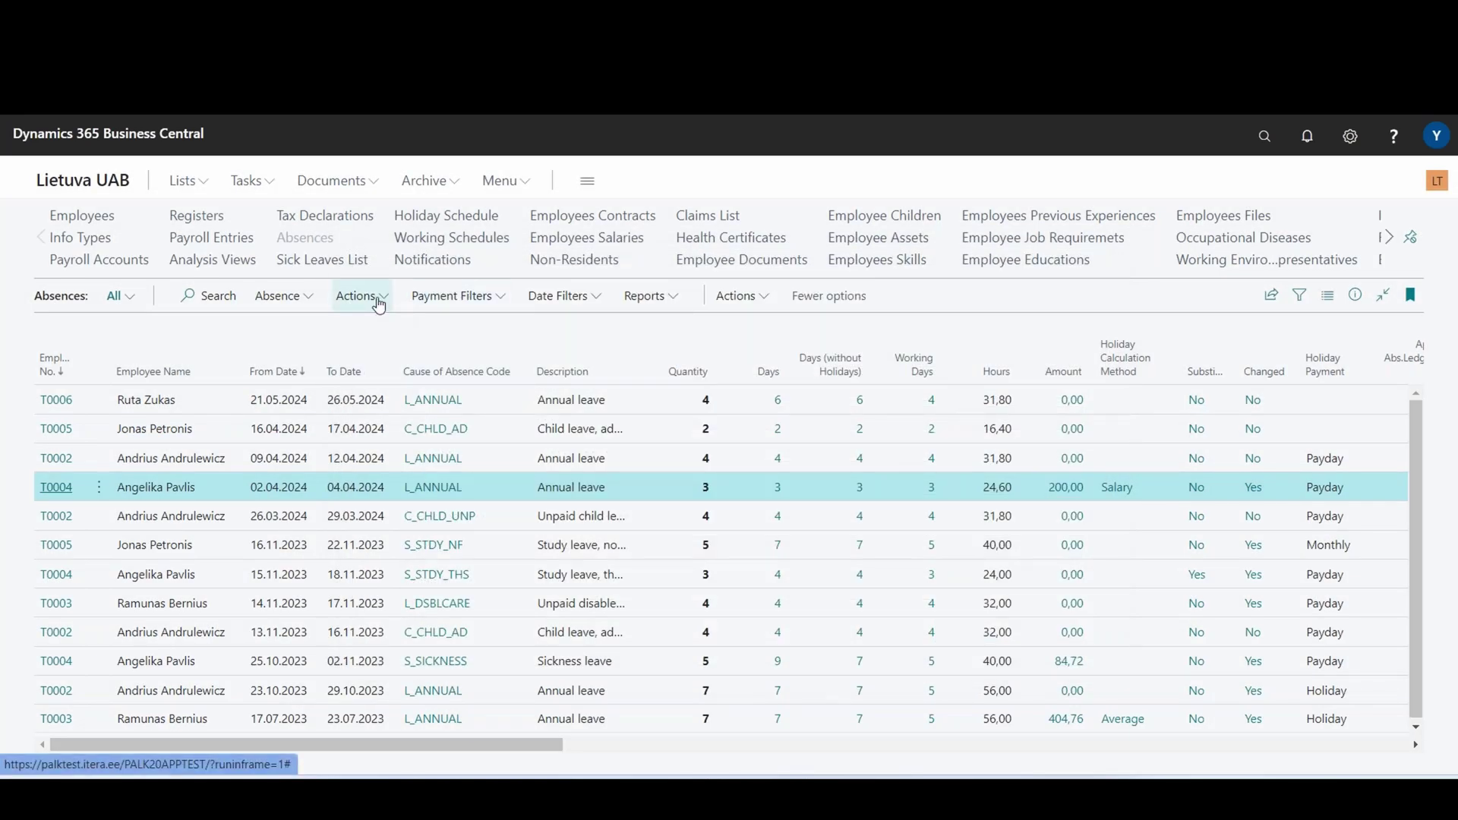
Unregister the annual leave from 02.04.2024 to 04.04.2024, accepting the cancellation of its connected payroll entry.
left_click(361, 296)
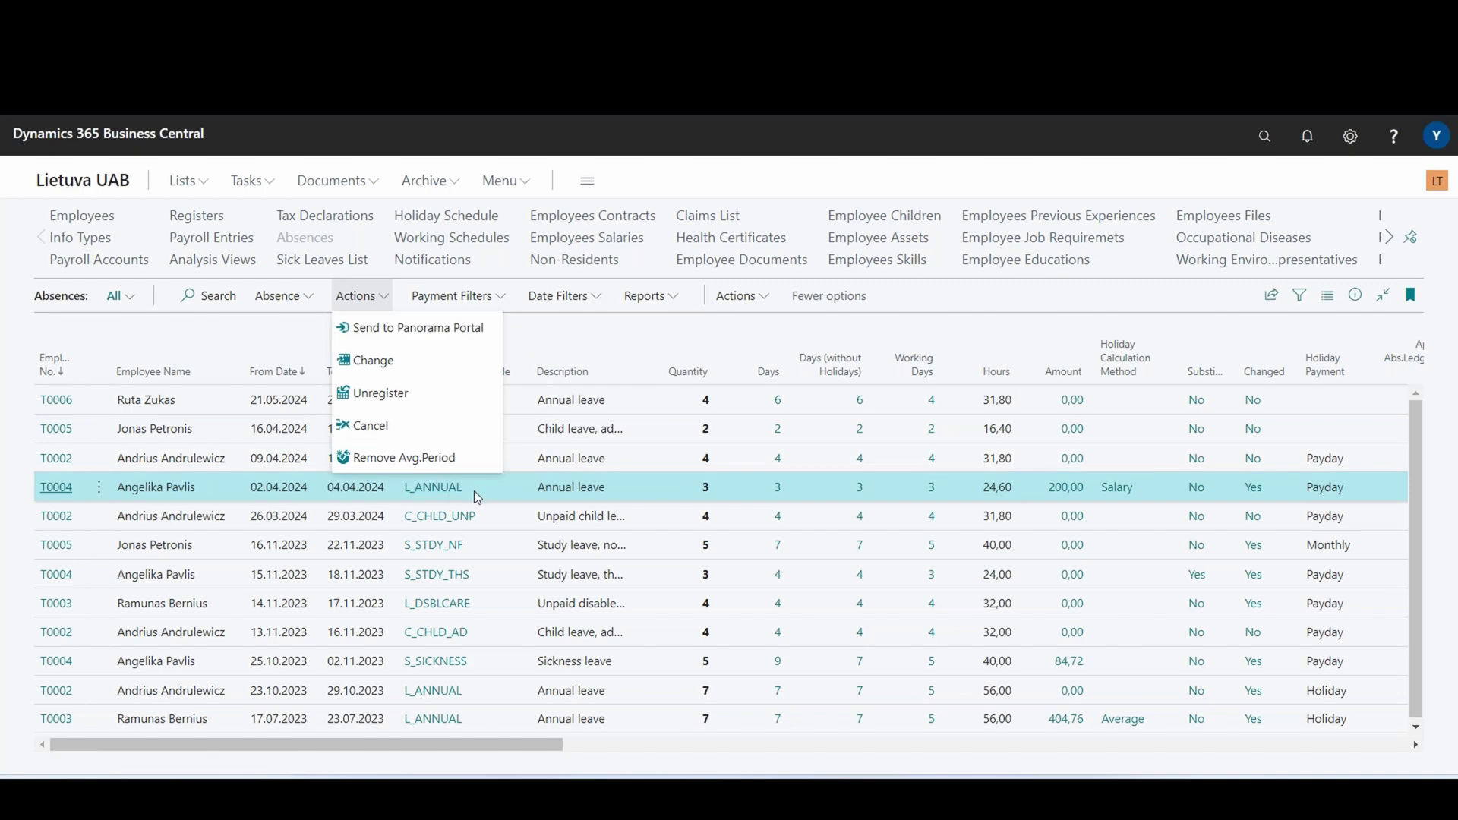
left_click(444, 396)
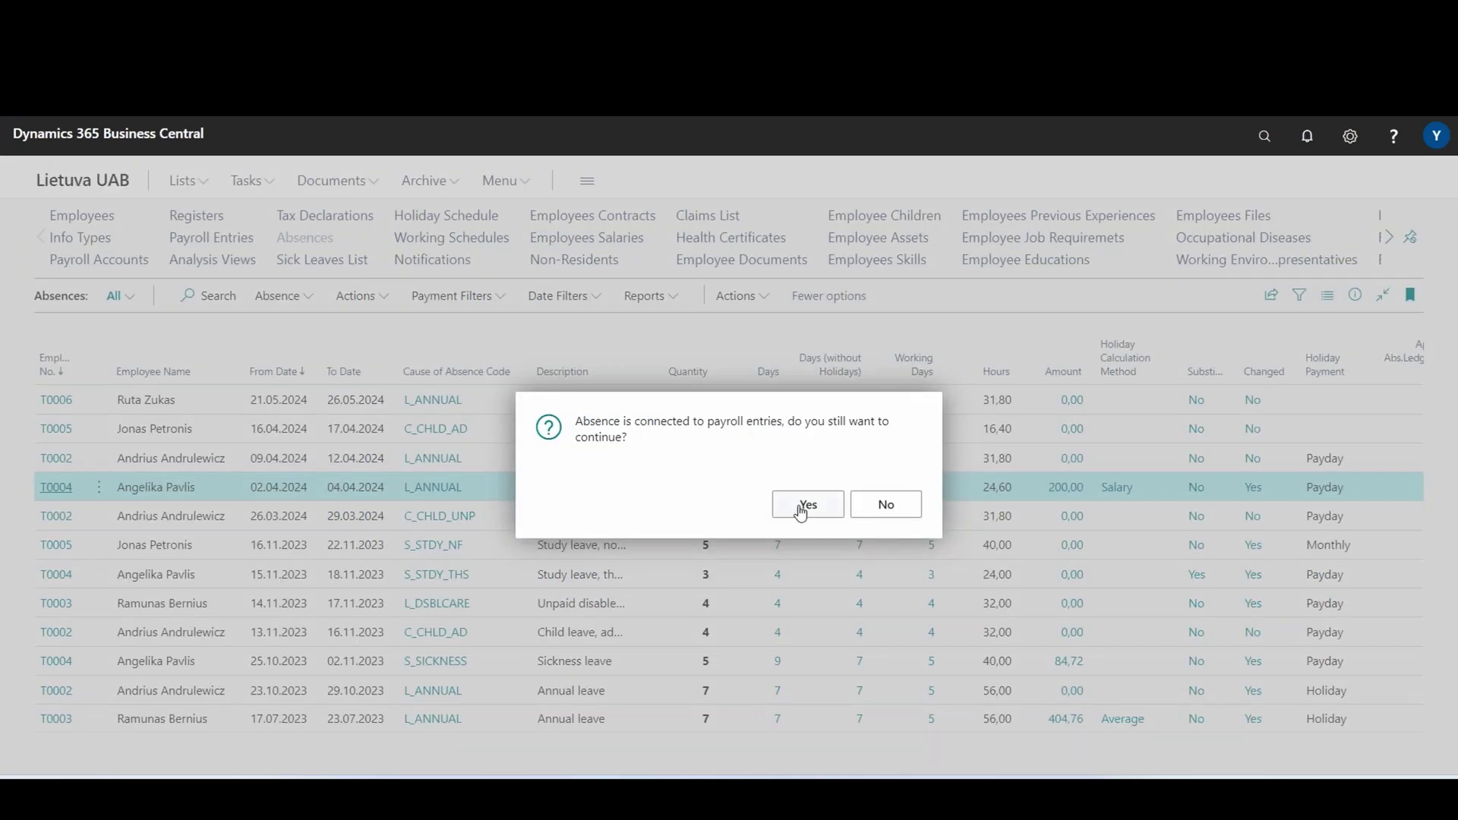
left_click(809, 514)
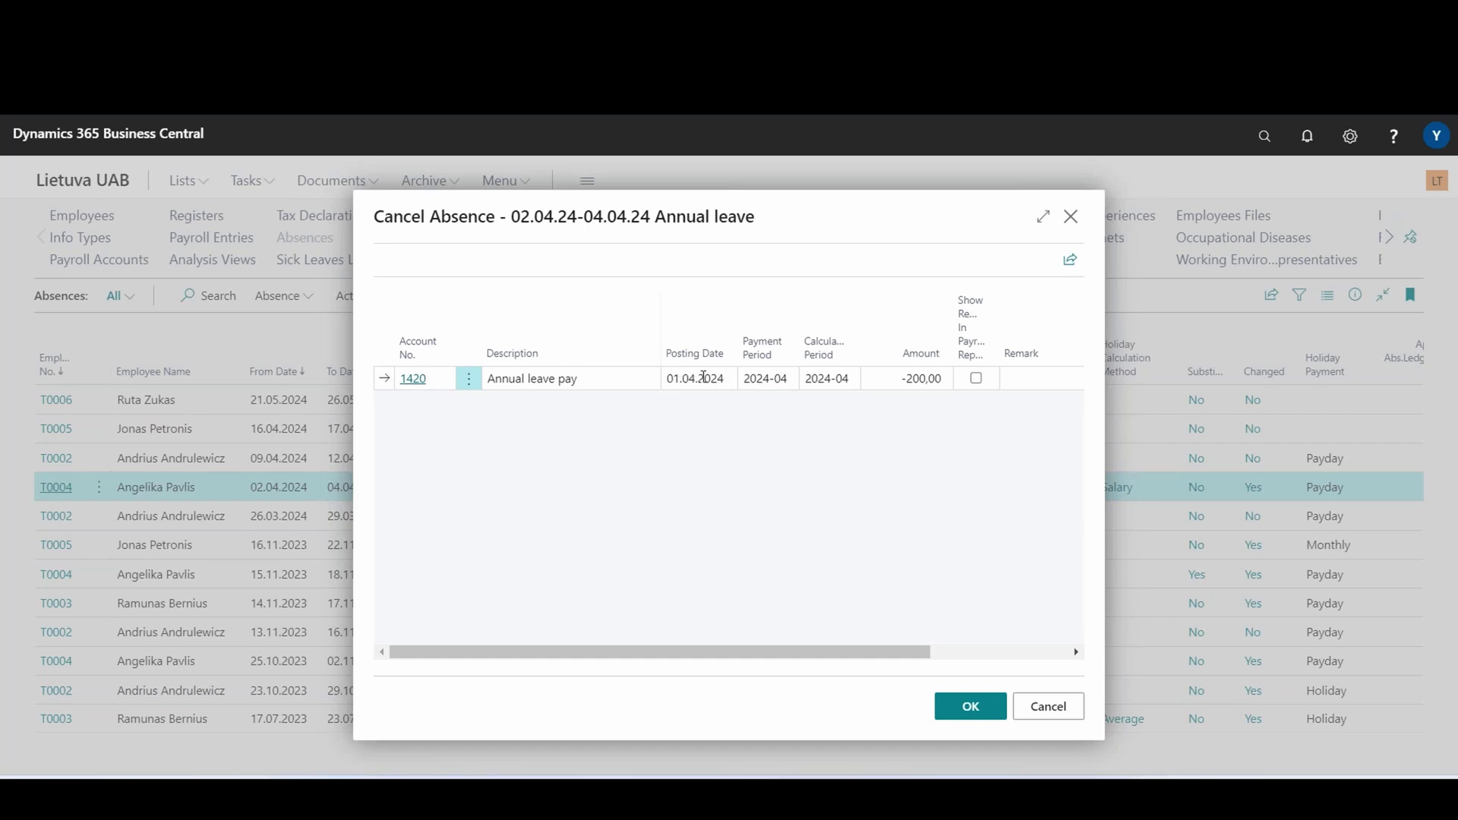
left_click(959, 703)
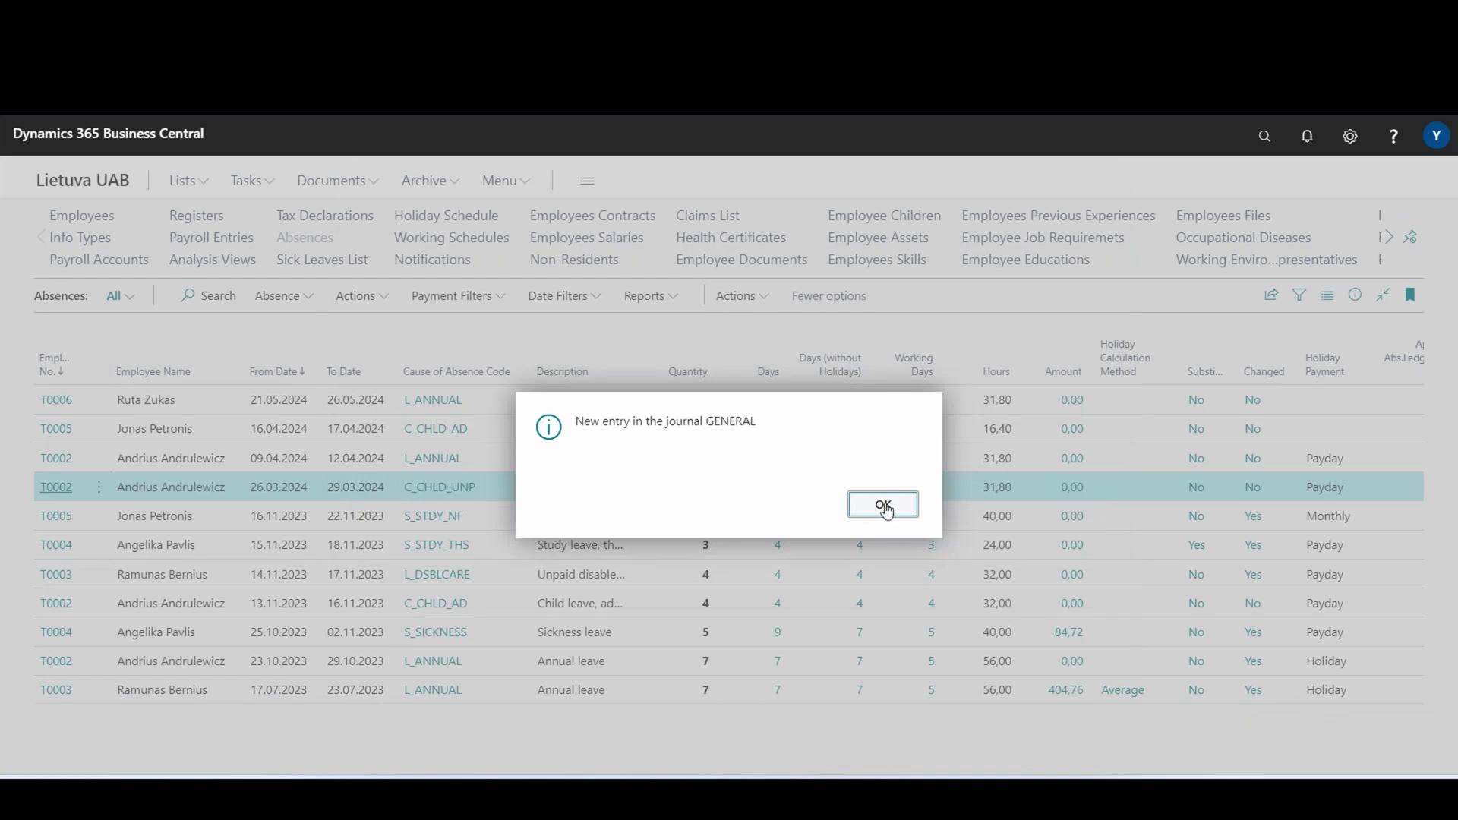
left_click(883, 506)
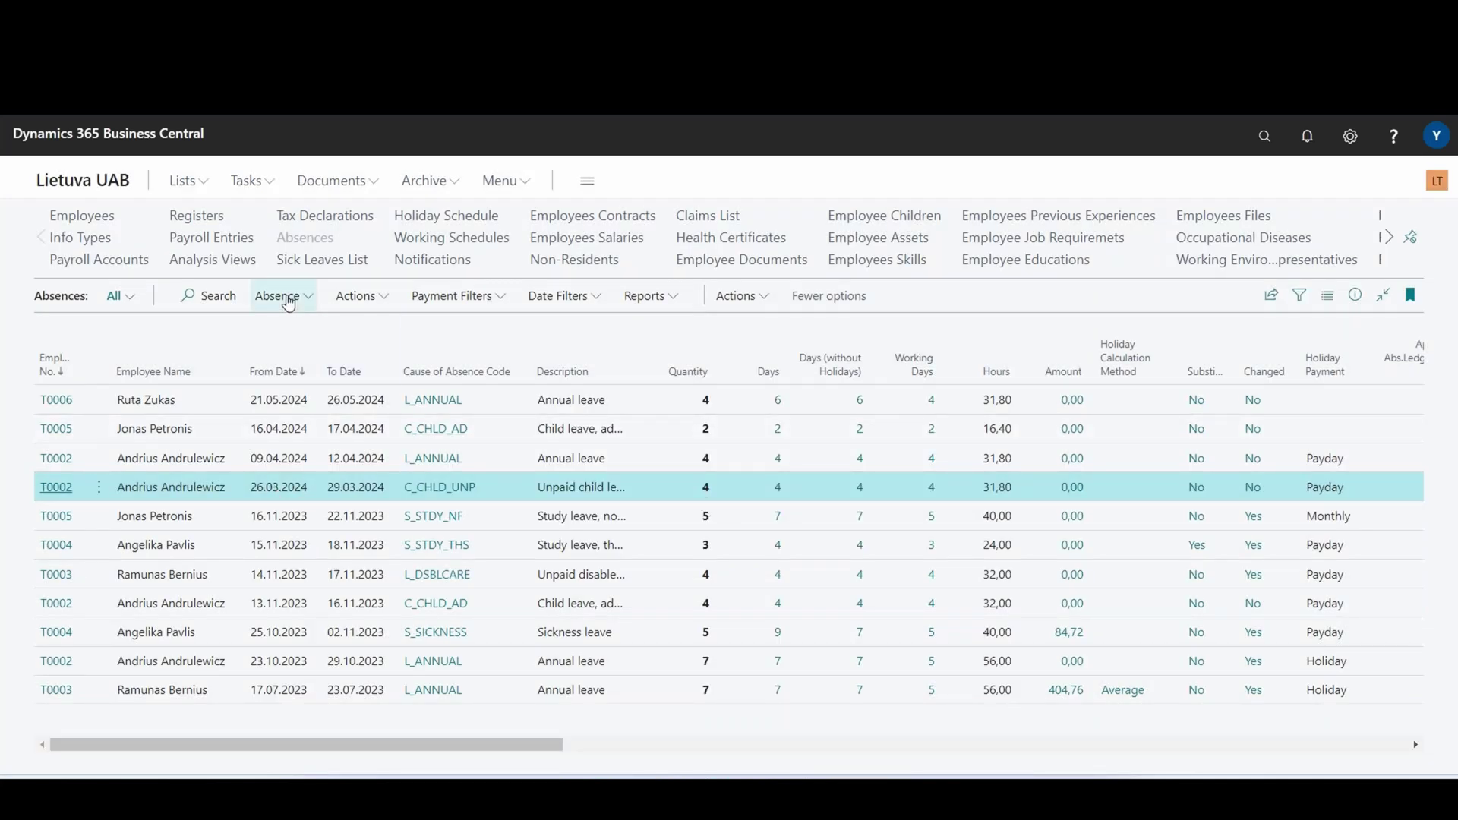
In the absence journal, set the unregistered annual leave line's end date to 05.04.2024.
left_click(289, 297)
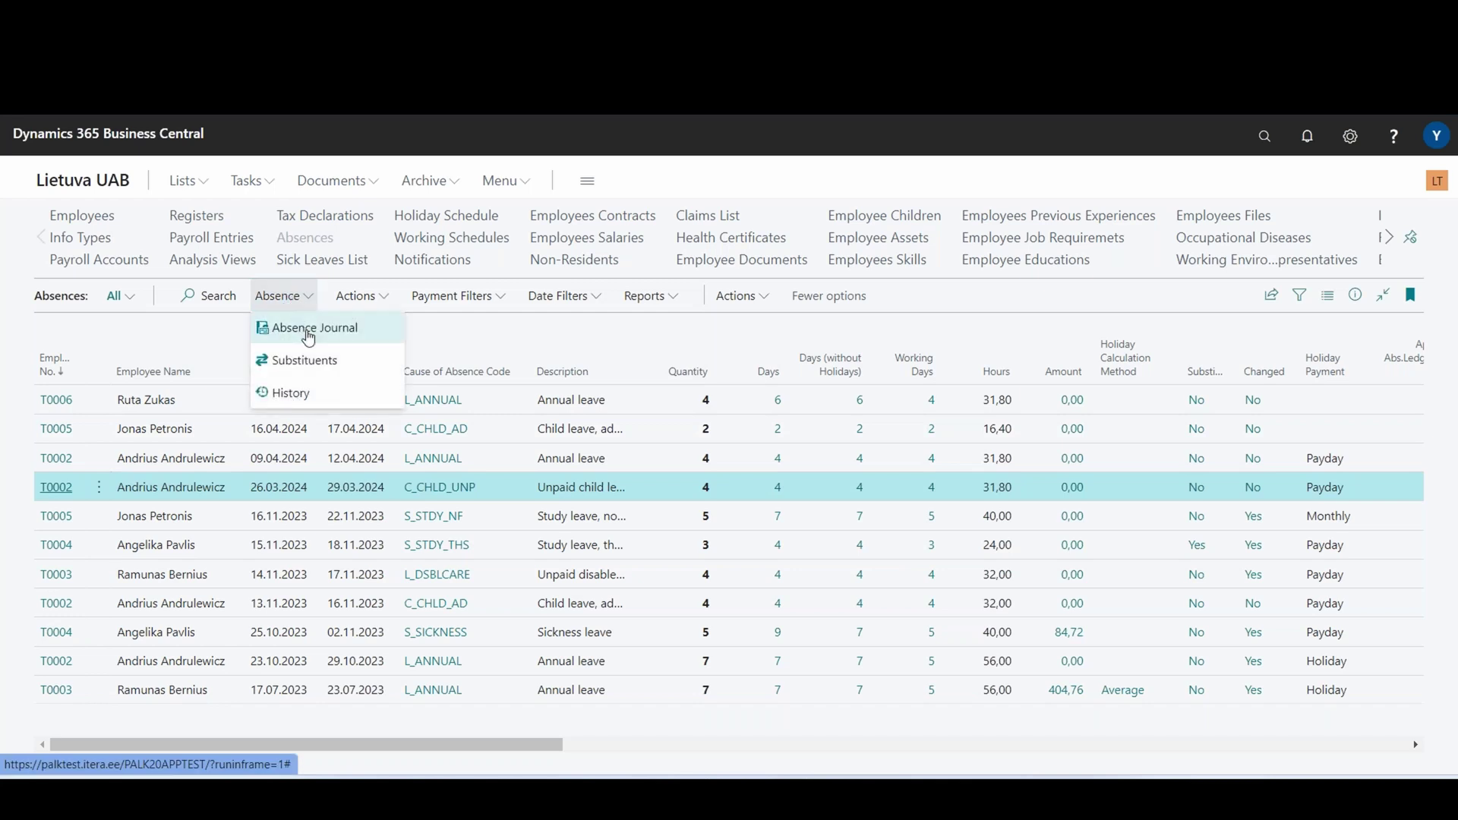
left_click(308, 334)
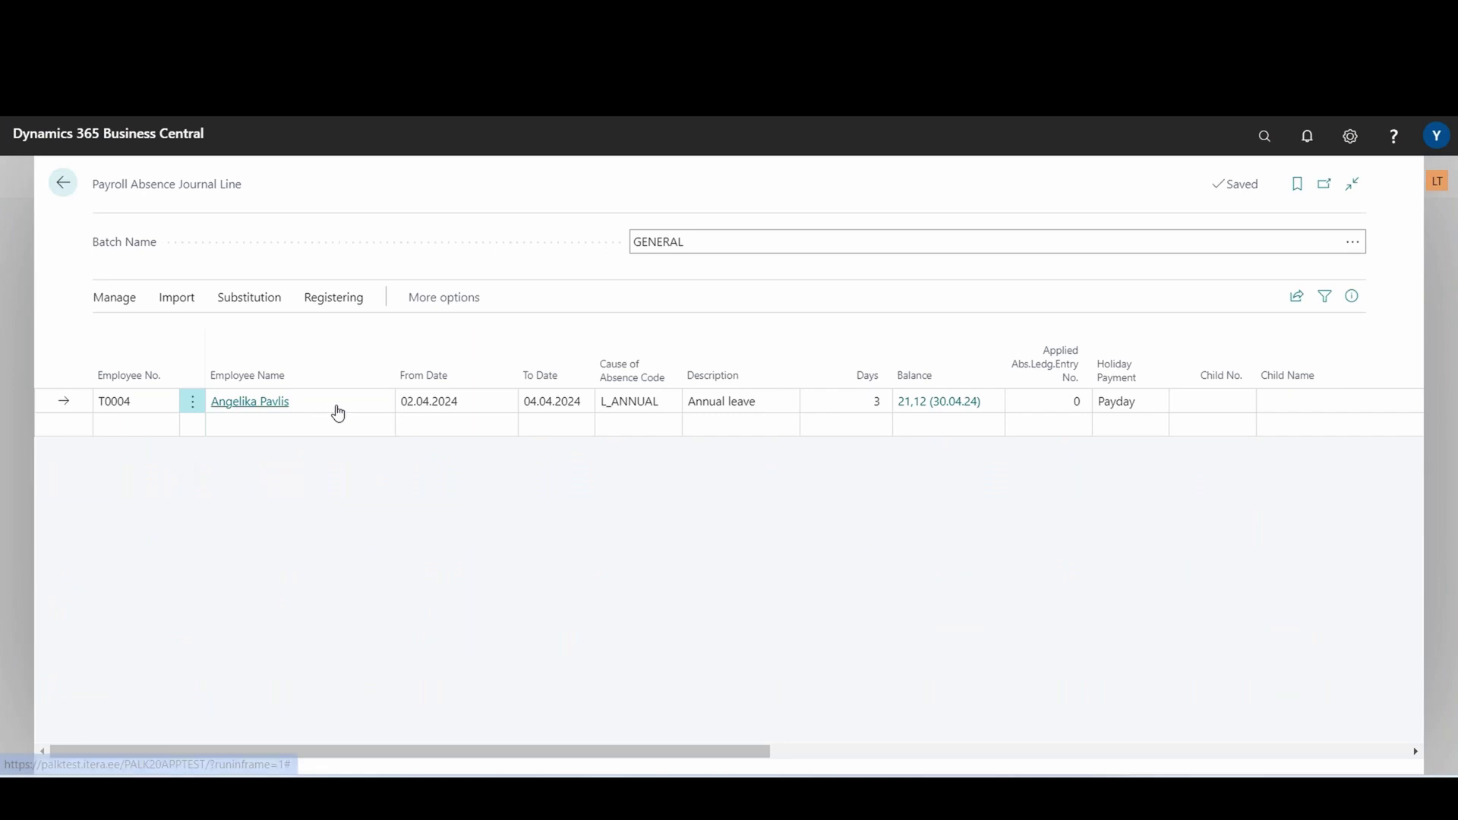
left_click(486, 399)
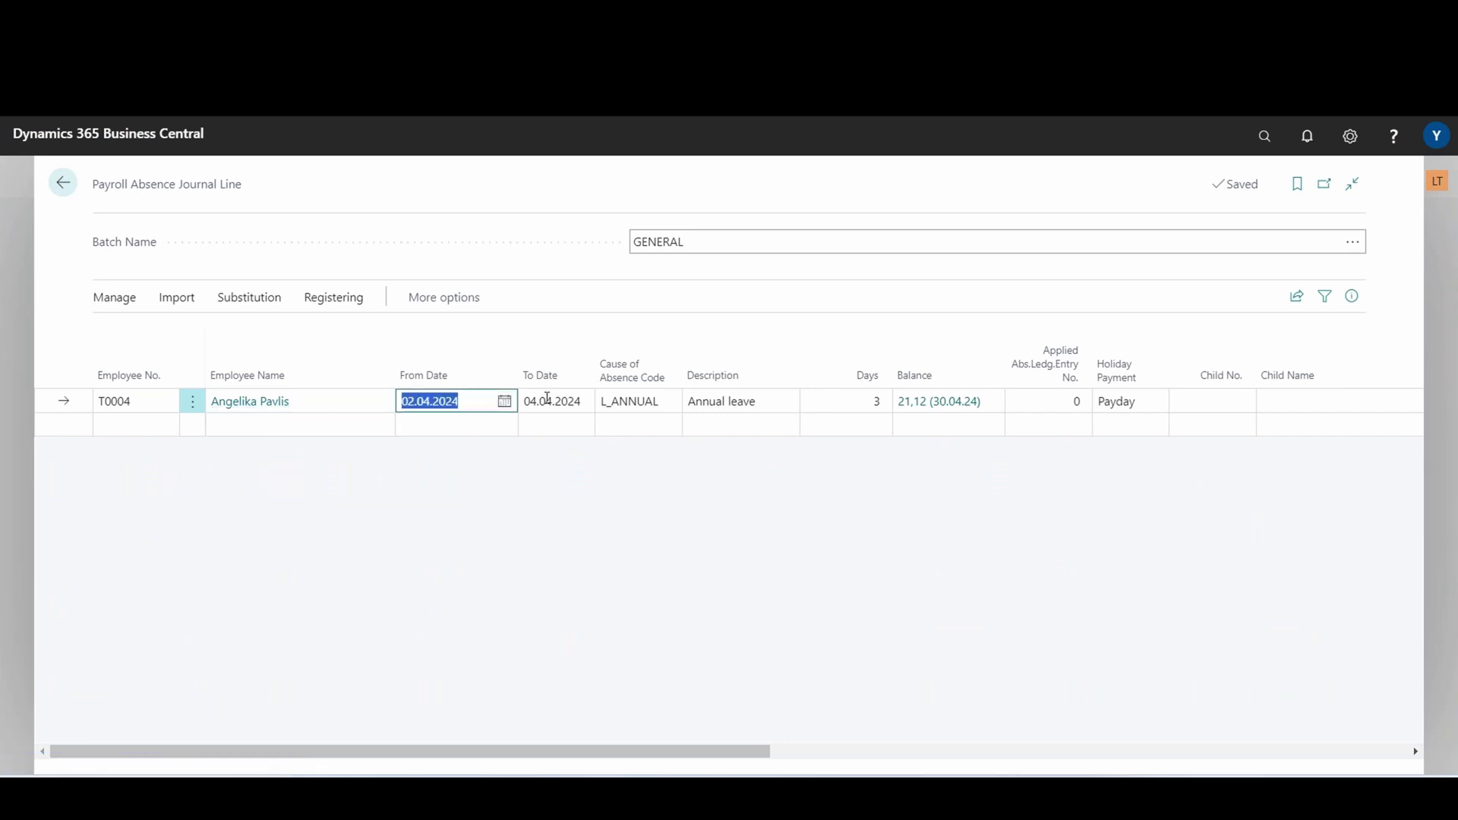
left_click(548, 399)
left_click(583, 402)
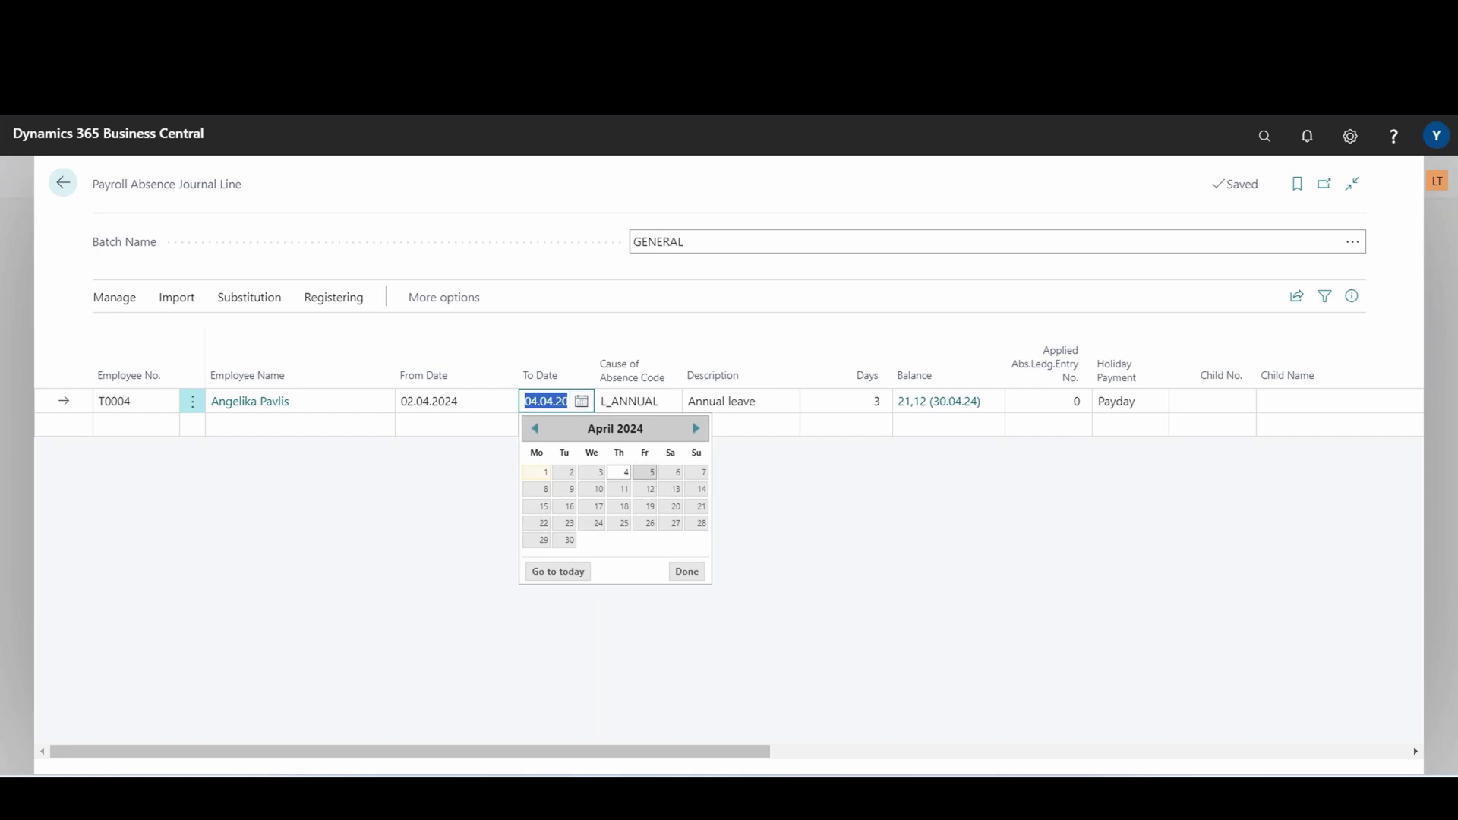
left_click(650, 473)
left_click(718, 482)
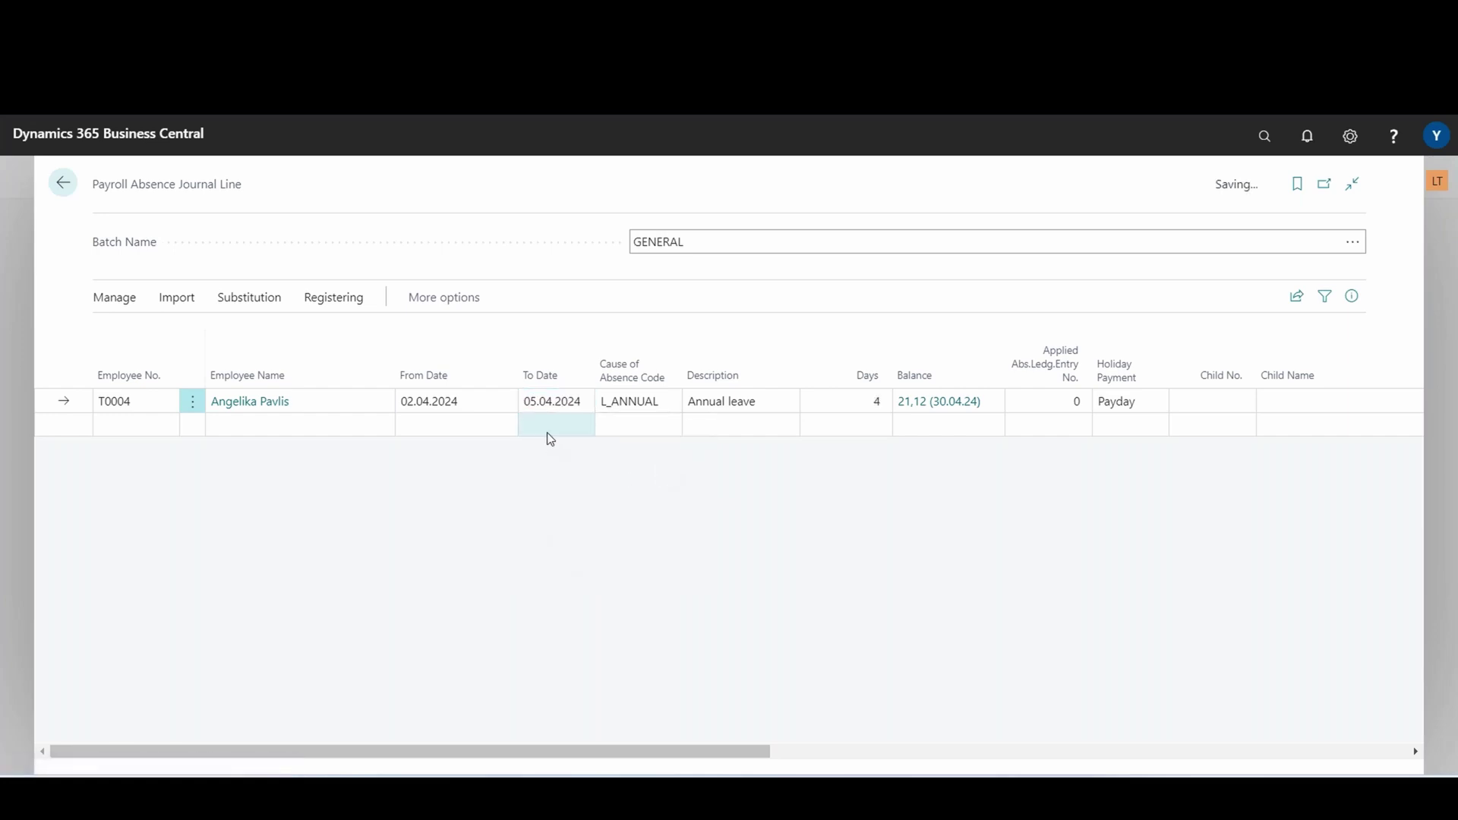
Register the corrected annual leave line and go back to the absences list.
left_click(330, 322)
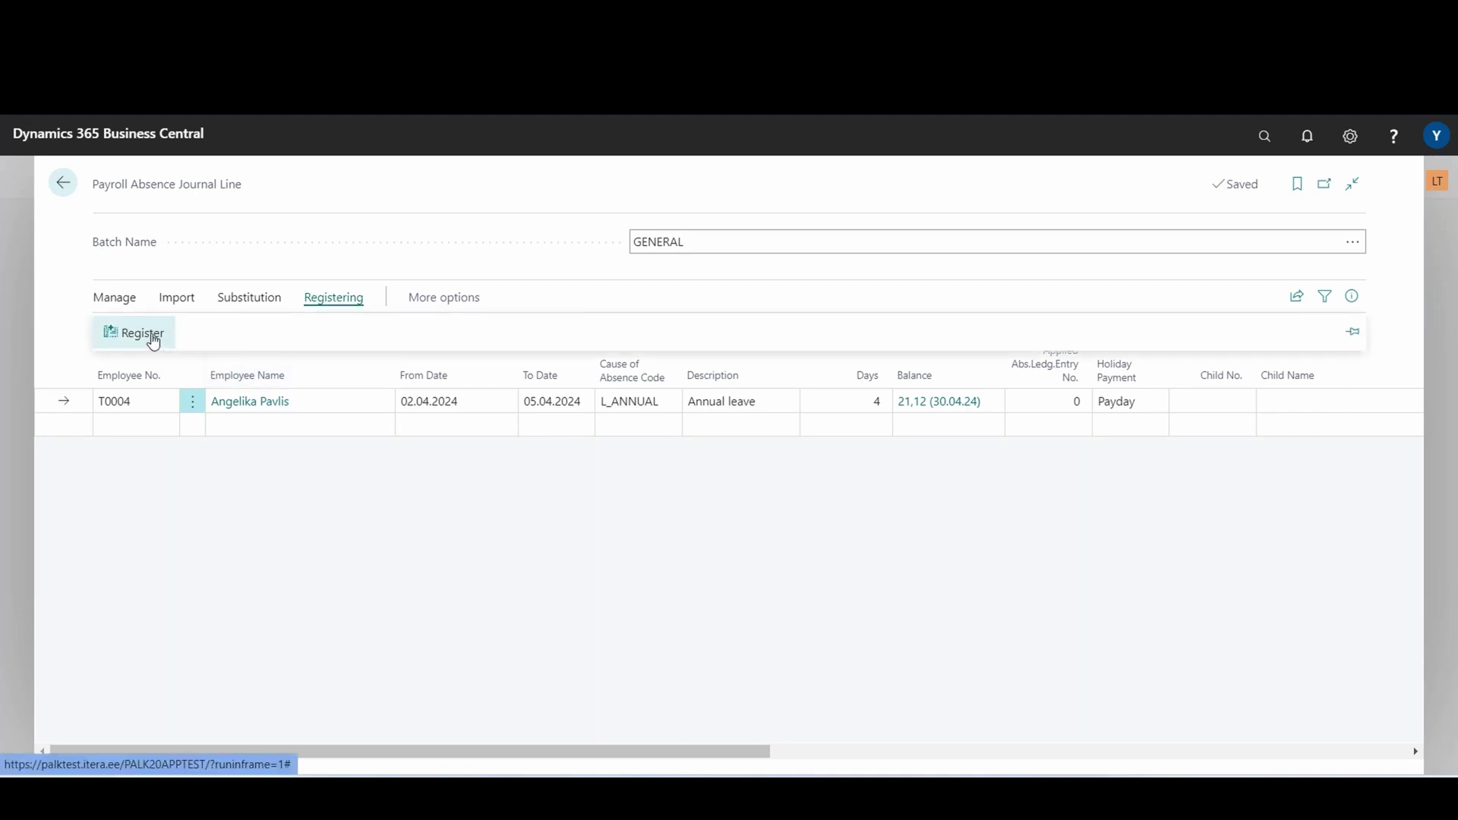
left_click(146, 334)
left_click(796, 510)
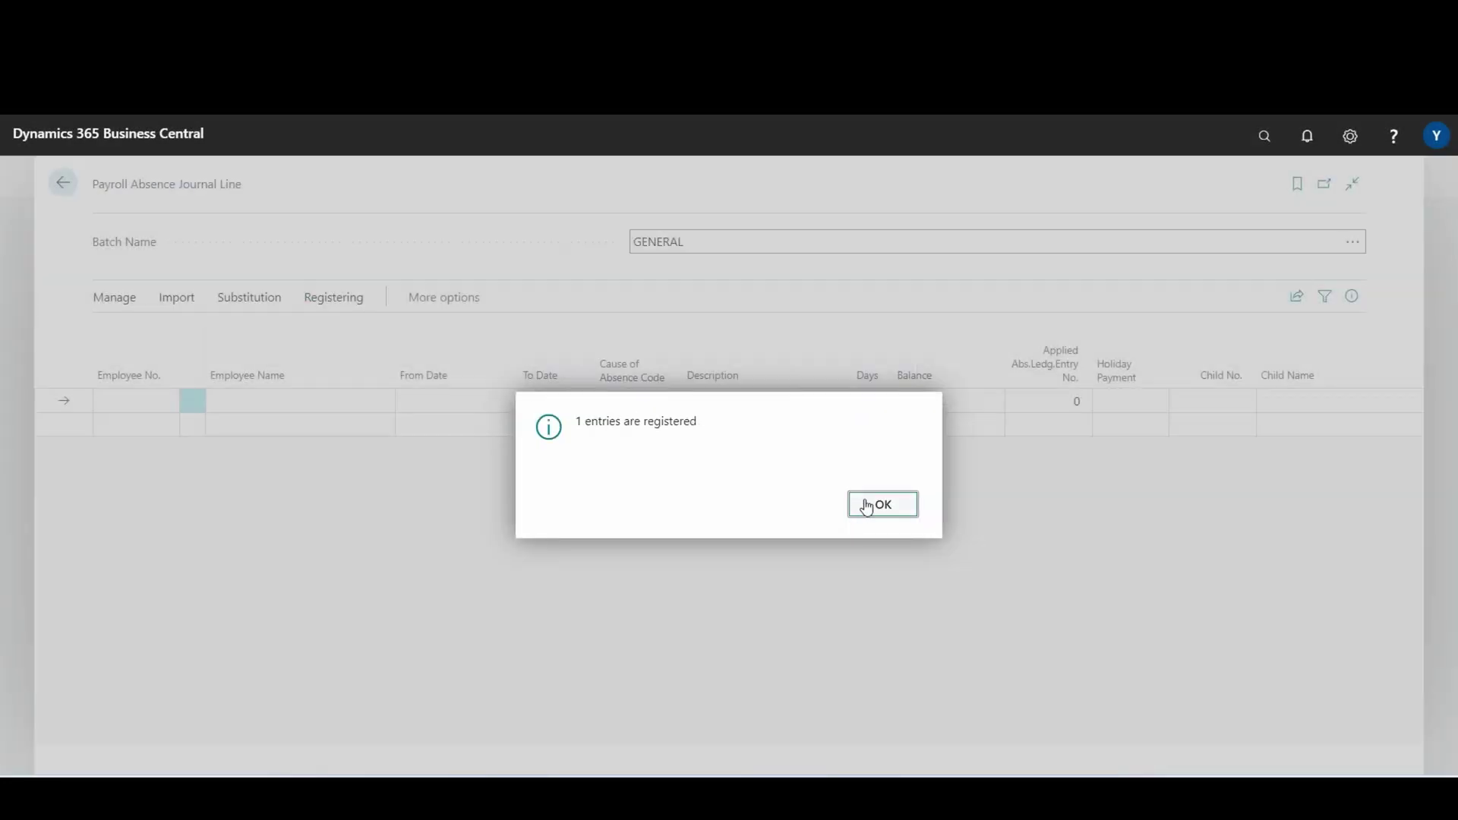
key("Return")
left_click(64, 184)
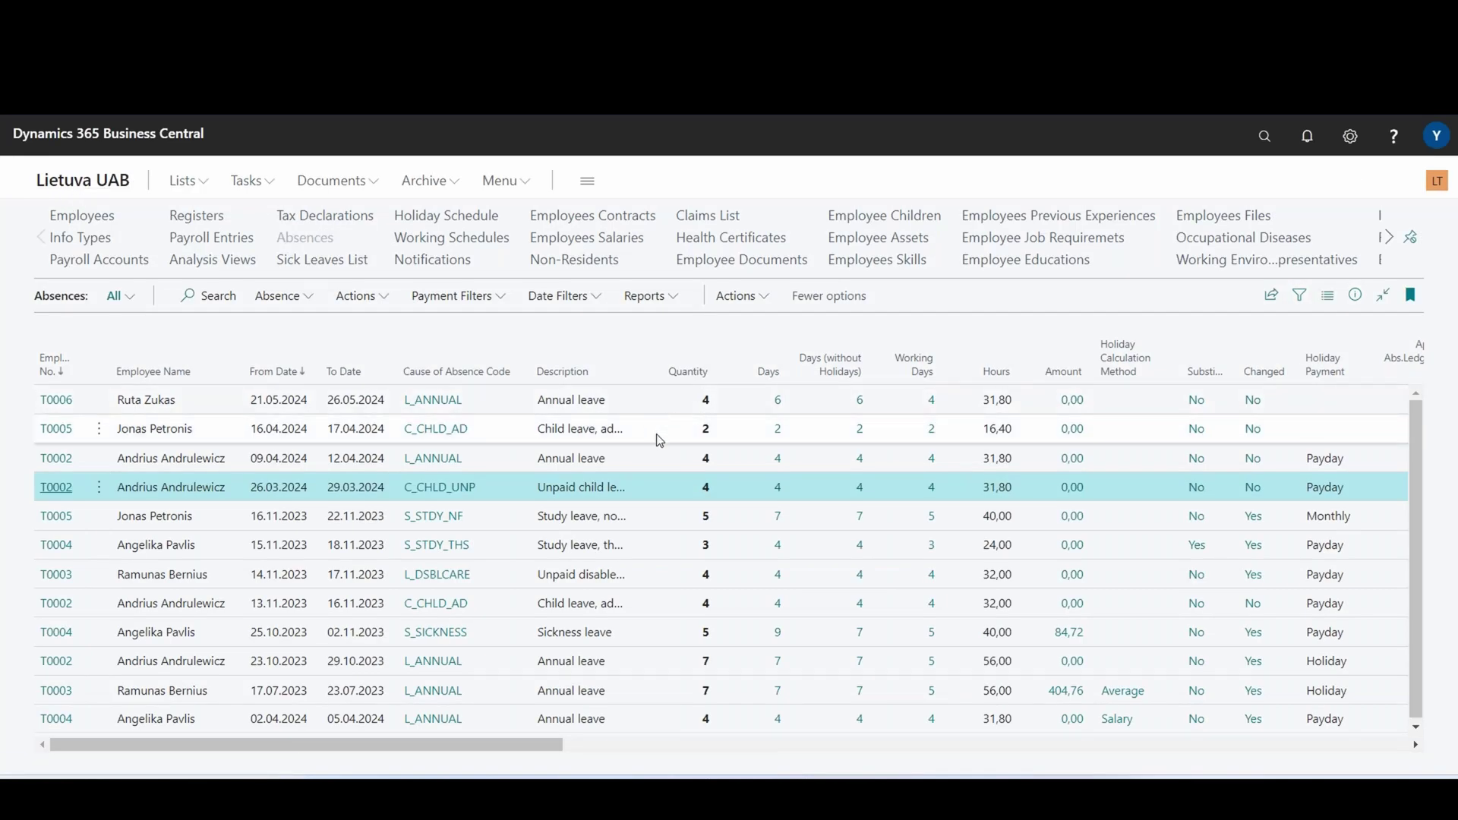
Filter the absences by the Payday holiday payment type, and reset the payment filter to All.
left_click(478, 489)
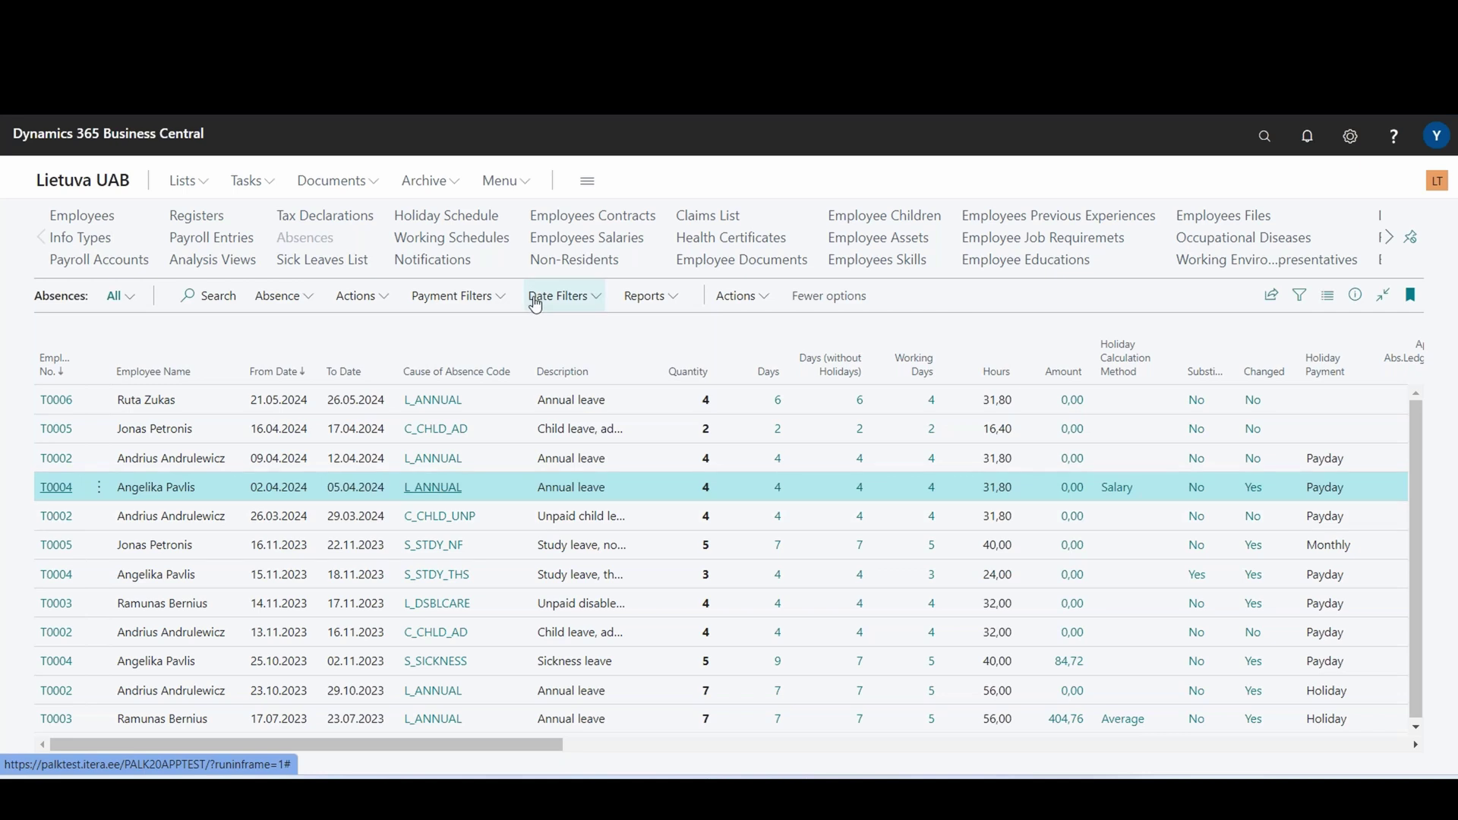
left_click(483, 297)
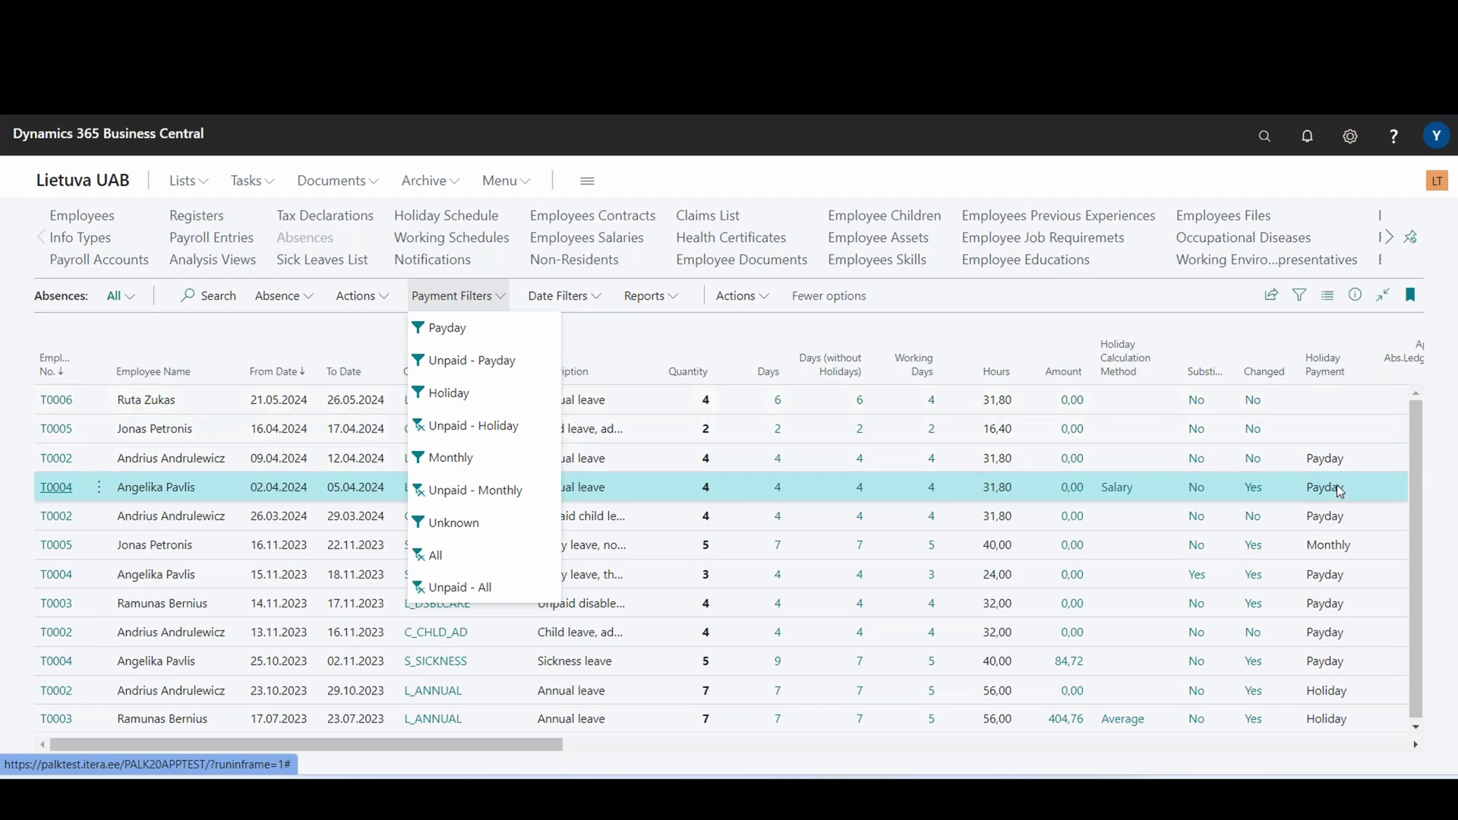
left_click(486, 338)
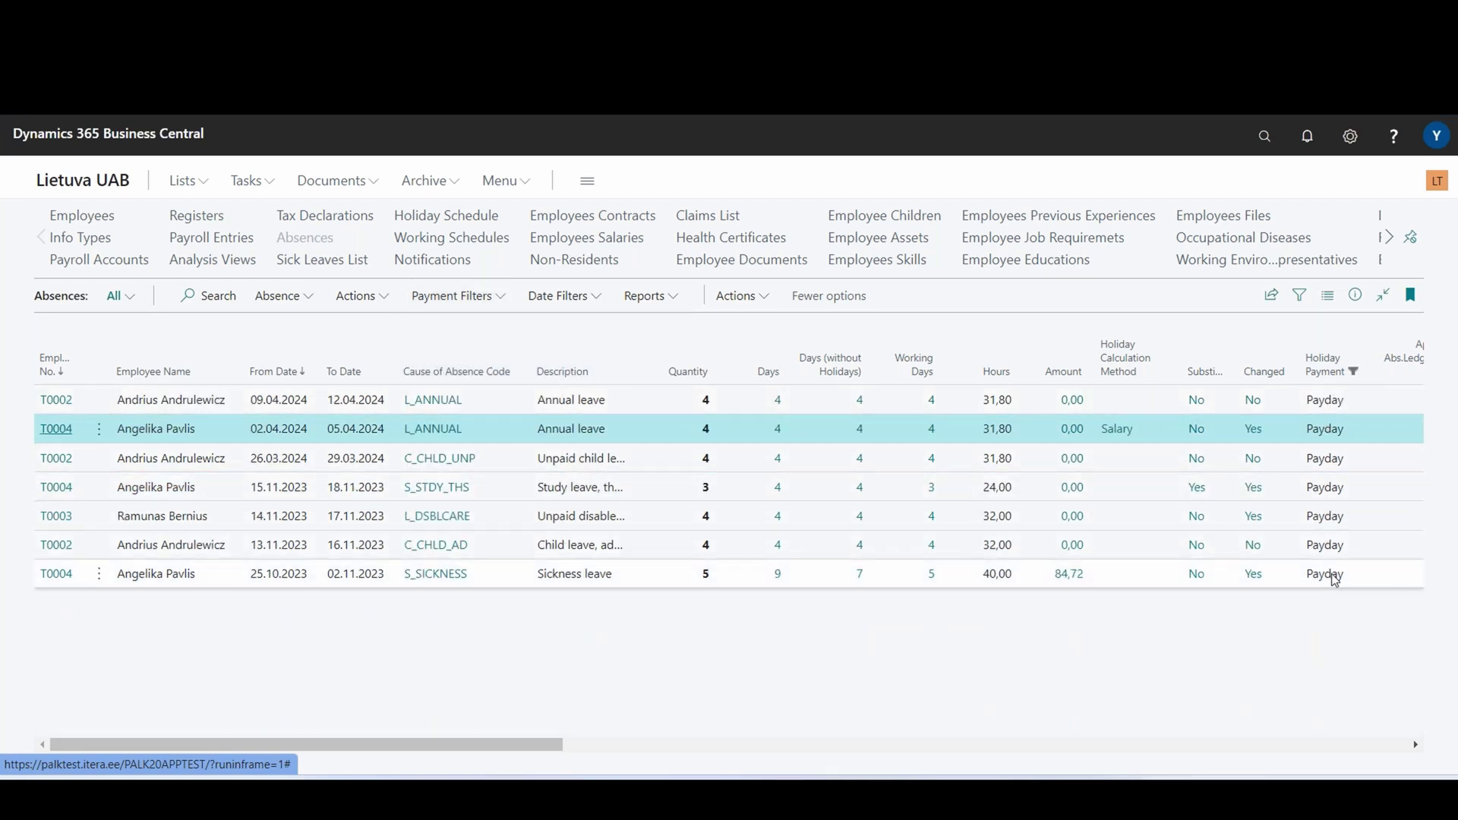
left_click(454, 295)
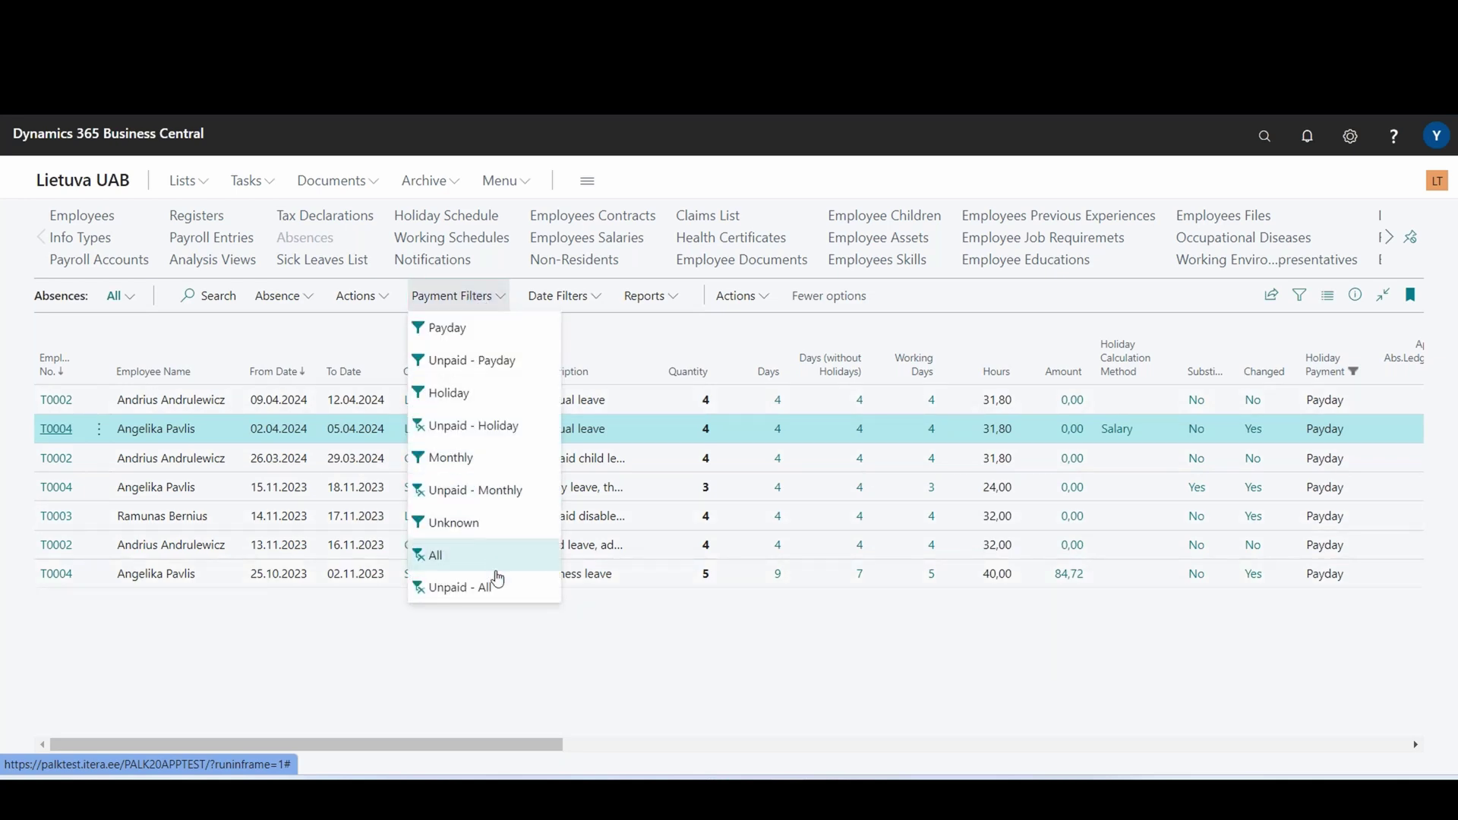
left_click(489, 566)
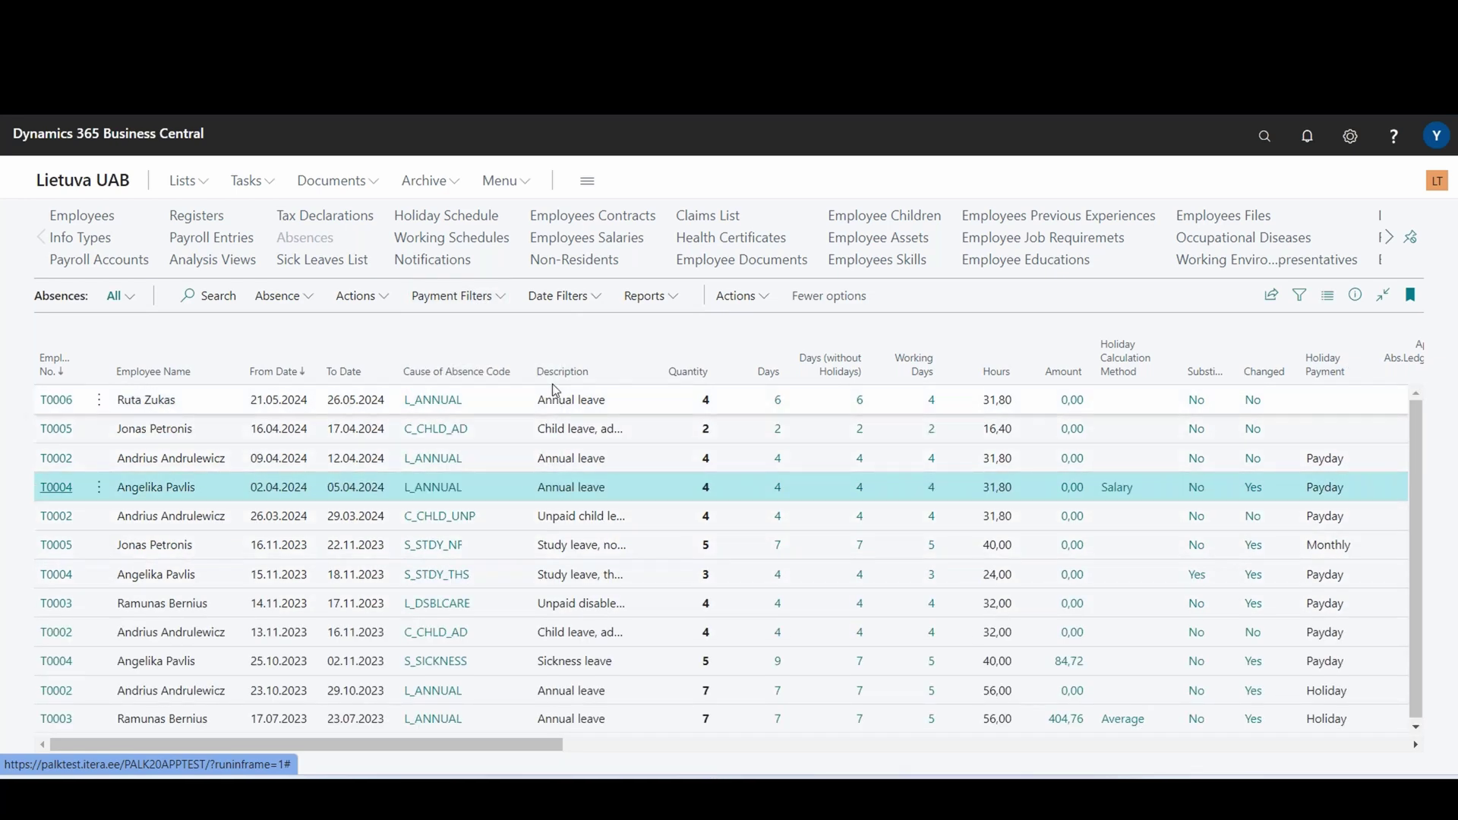
Filter the absences by date to the previous month and move the date filter forward to the next month.
left_click(581, 297)
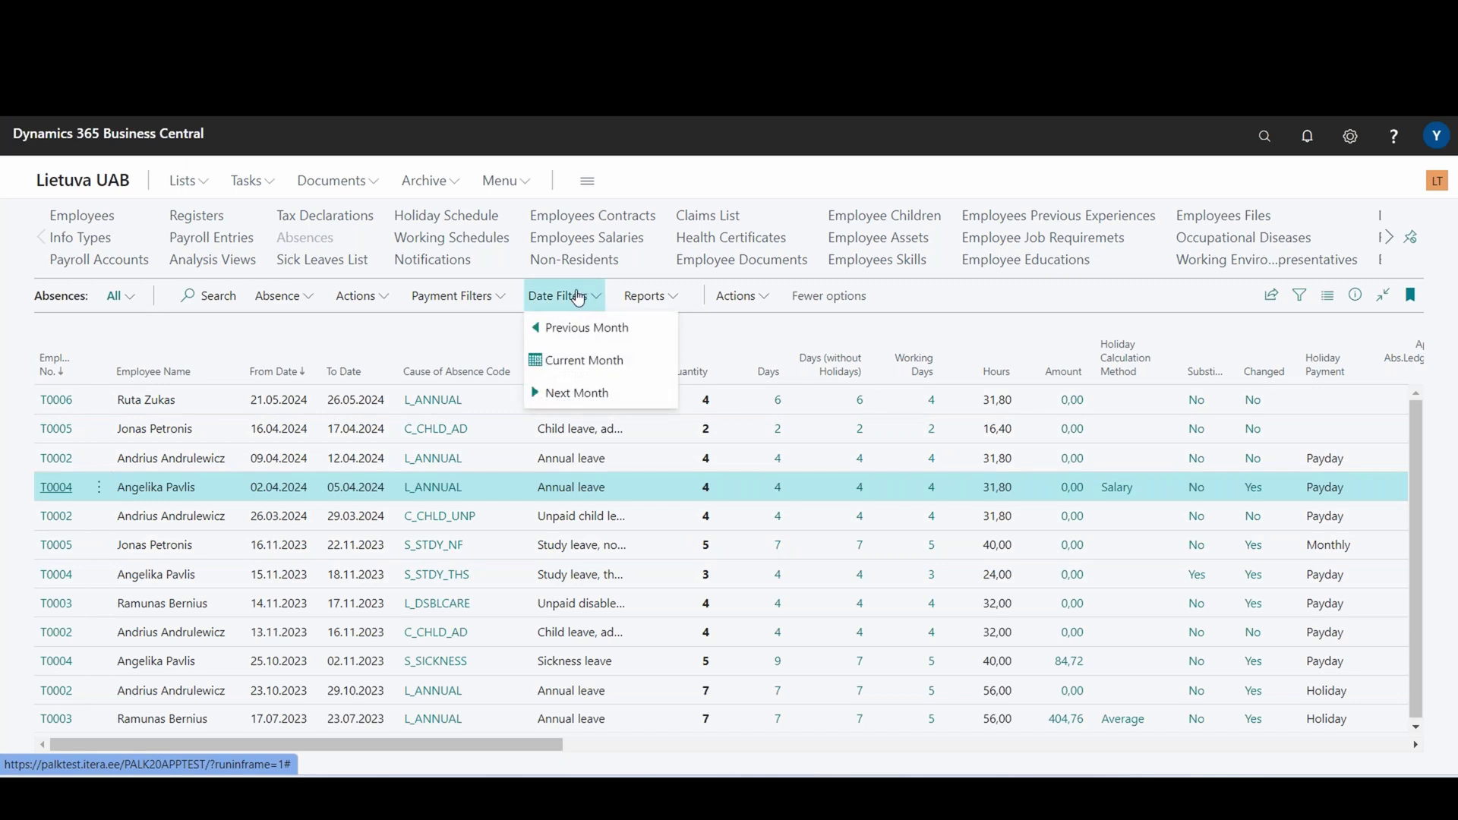
left_click(605, 341)
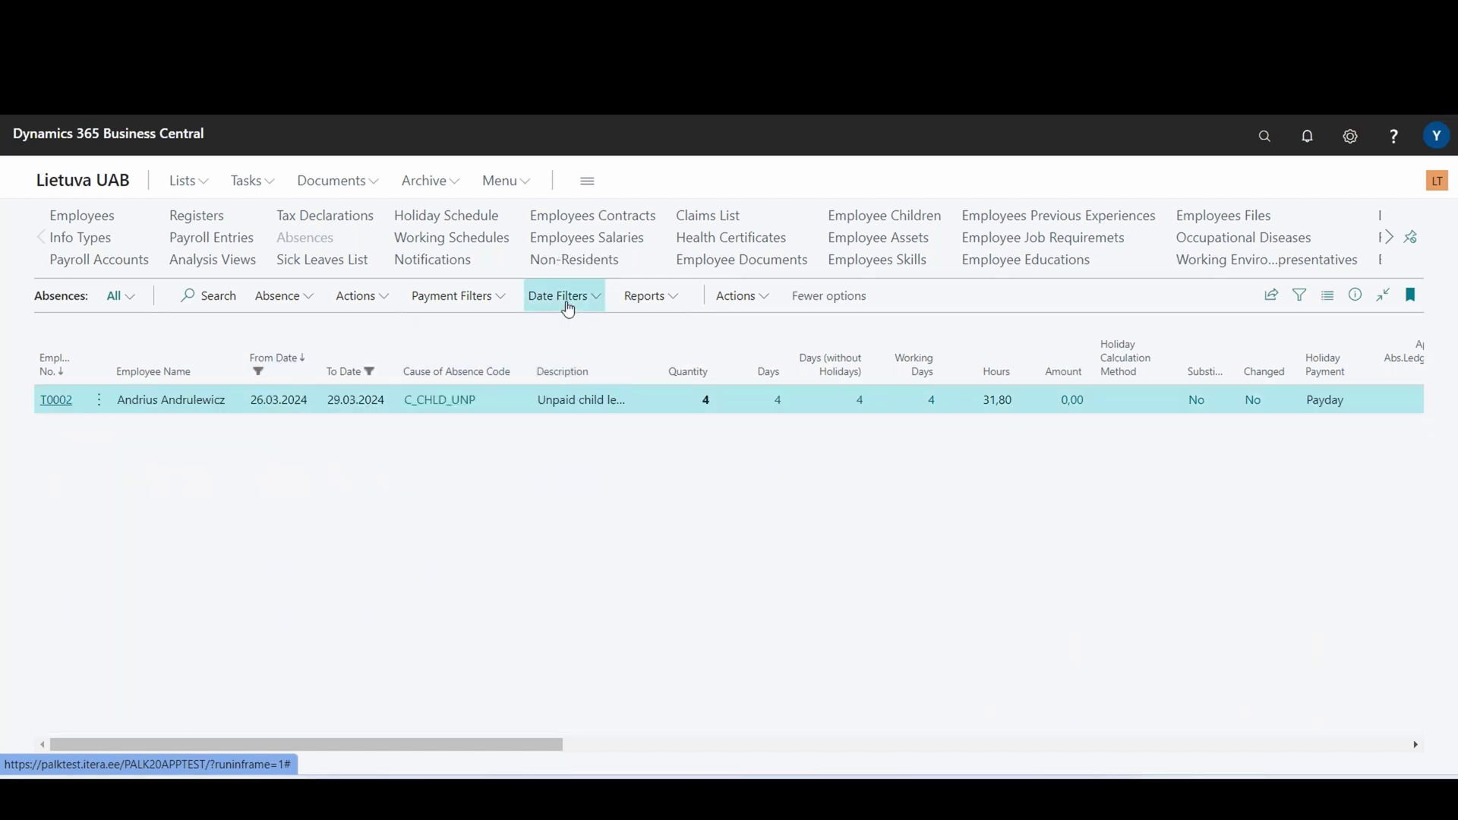
left_click(564, 296)
left_click(565, 386)
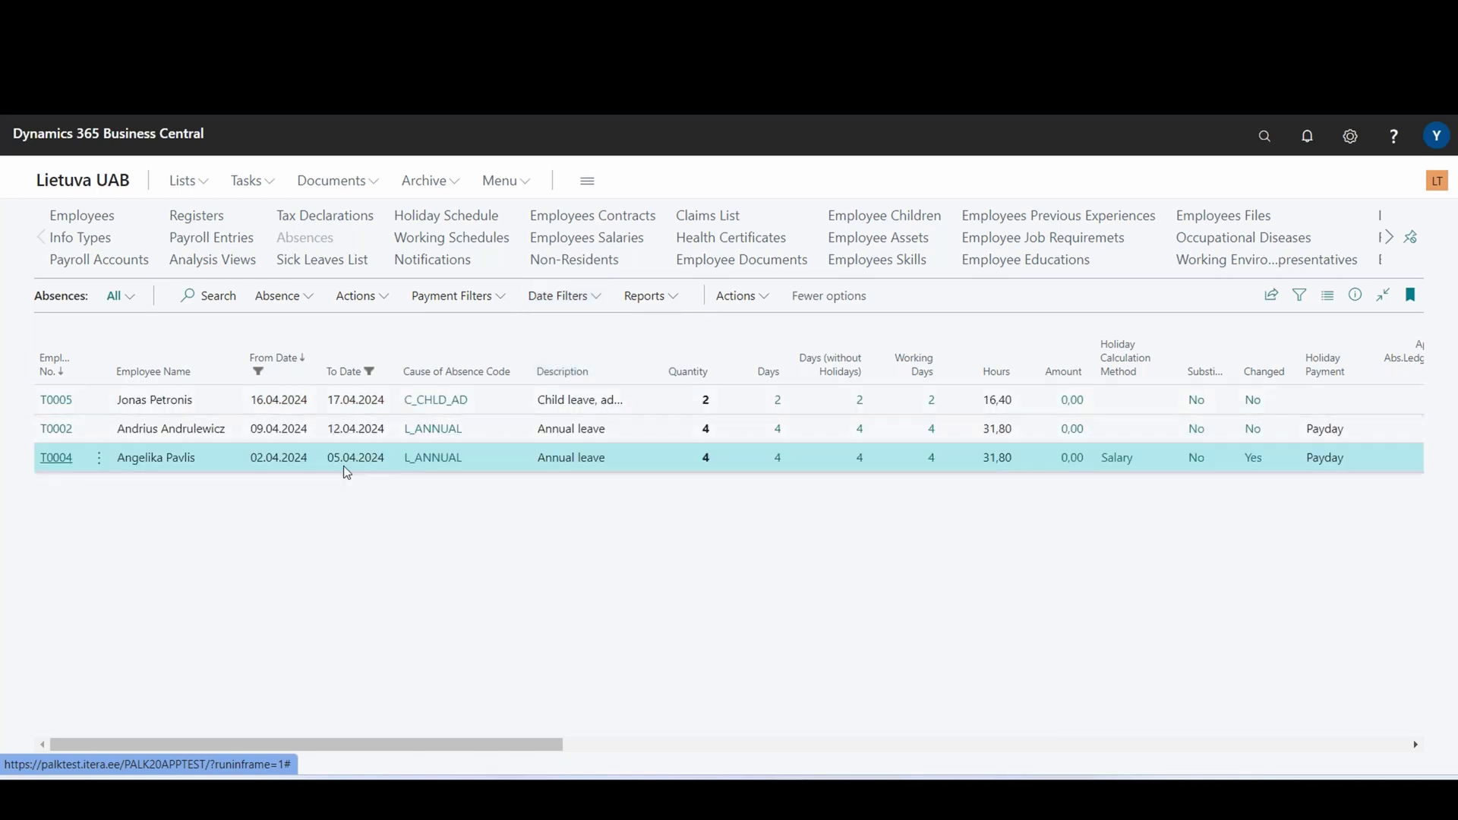
left_click(562, 296)
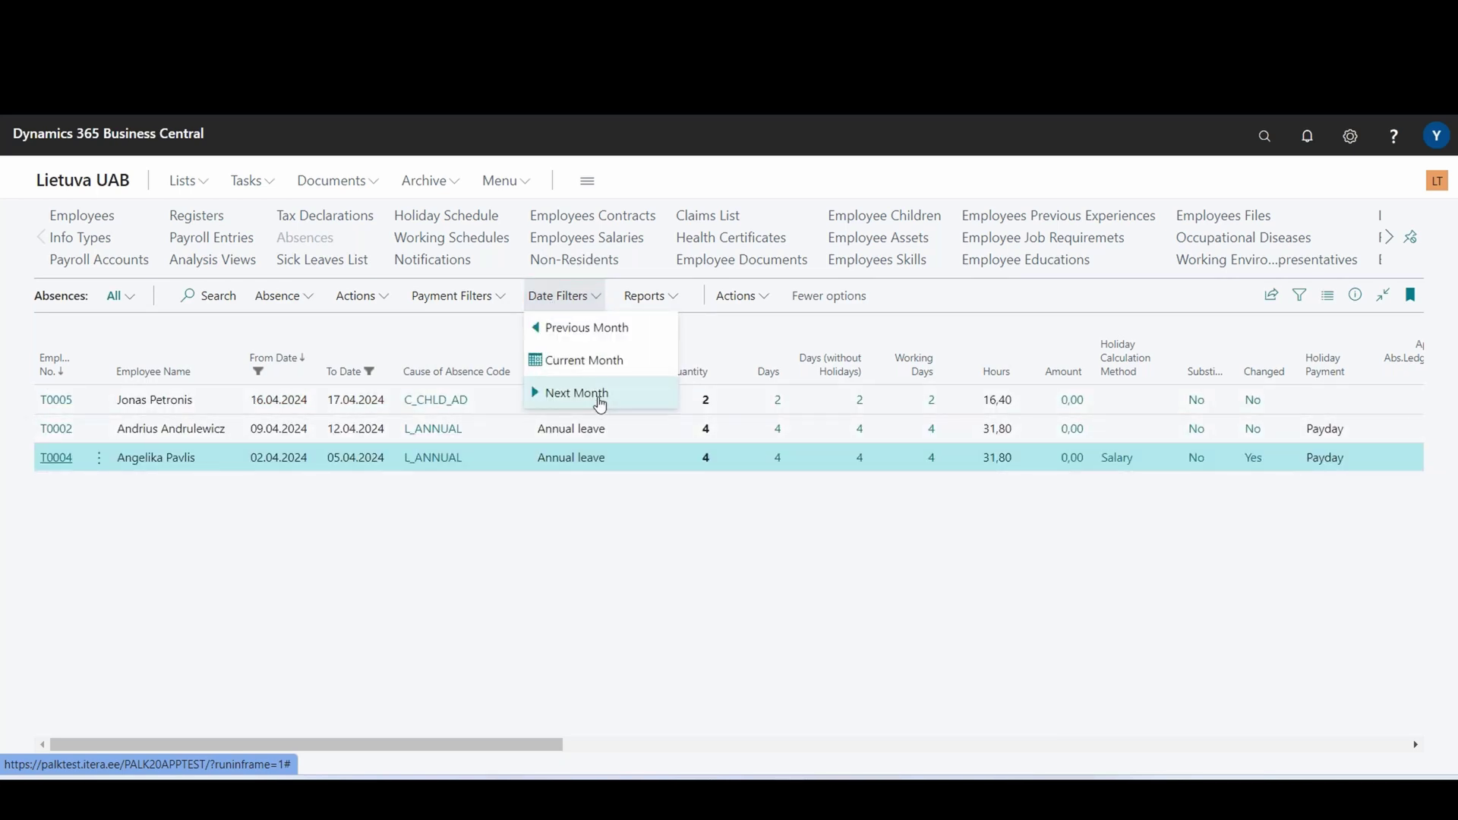